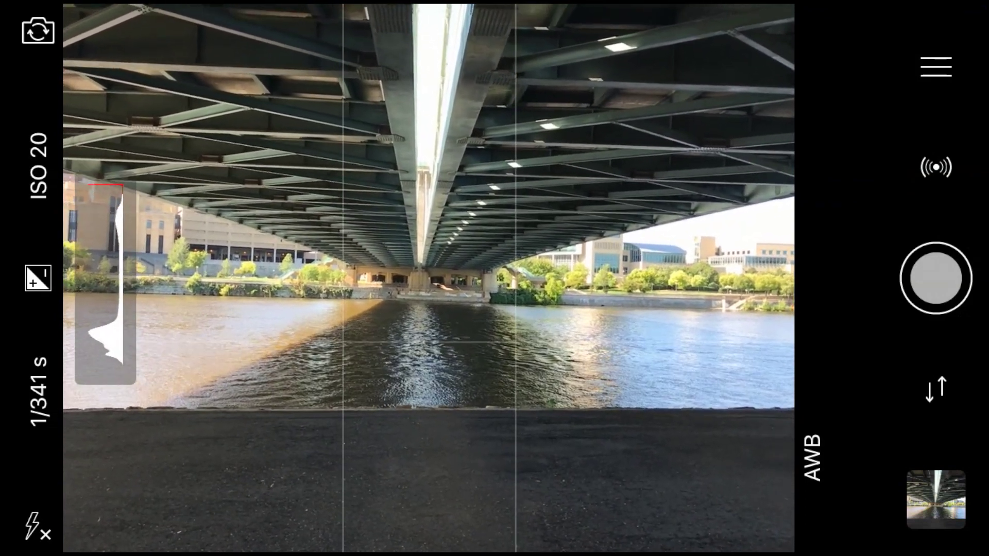
# - Turn off the White Balance control in the camera options and return to the viewfinder
pyautogui.click(936, 67)
pyautogui.click(711, 350)
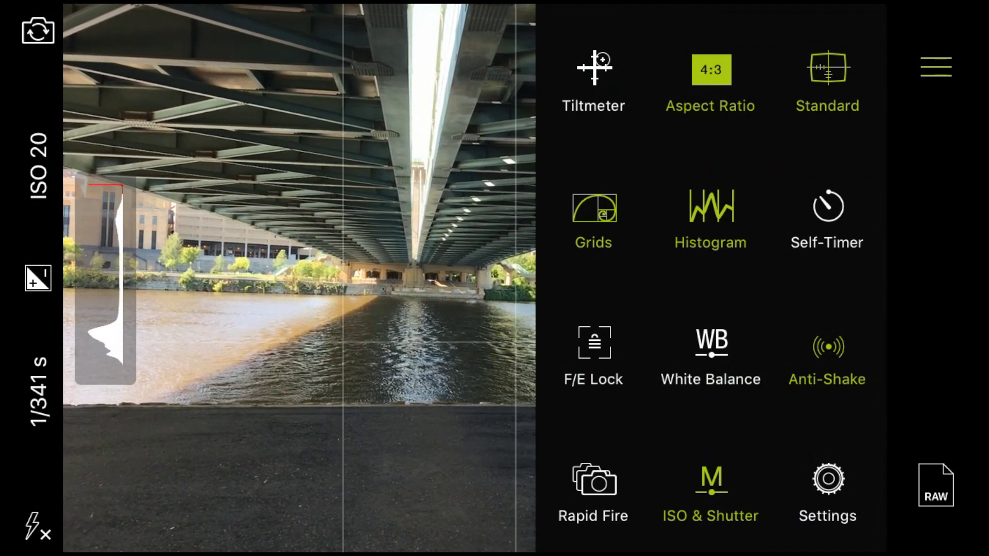
pyautogui.click(935, 67)
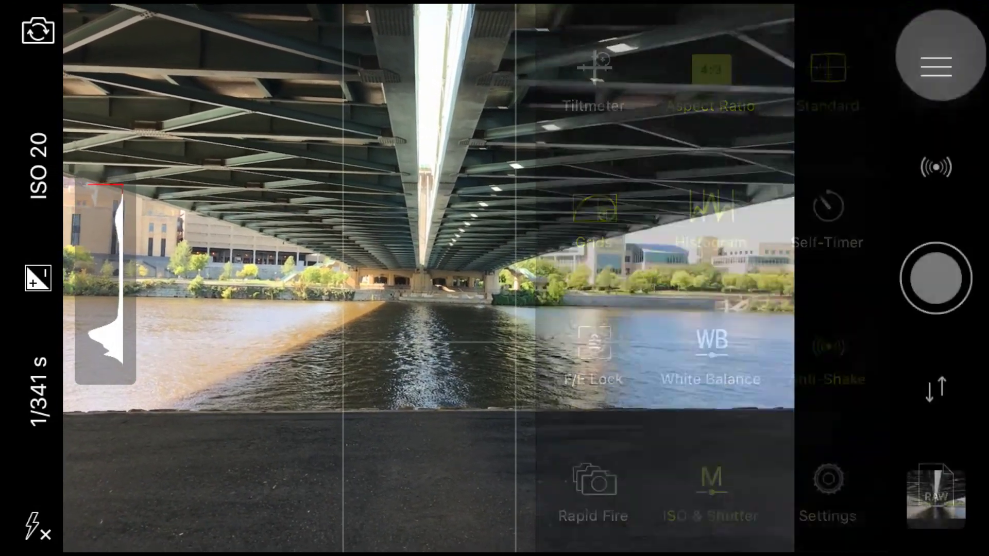
# - Check the Anti-Shake Motion Sensitivity slider and close it without adjusting it
pyautogui.click(932, 165)
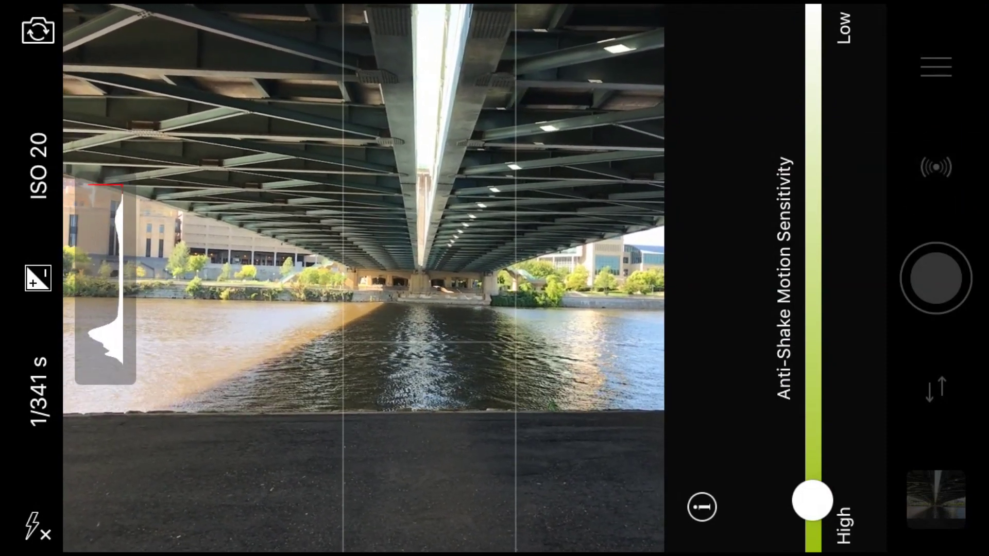
pyautogui.click(556, 409)
# - Turn Rapid Fire mode on and switch it back off in the camera options
pyautogui.click(921, 49)
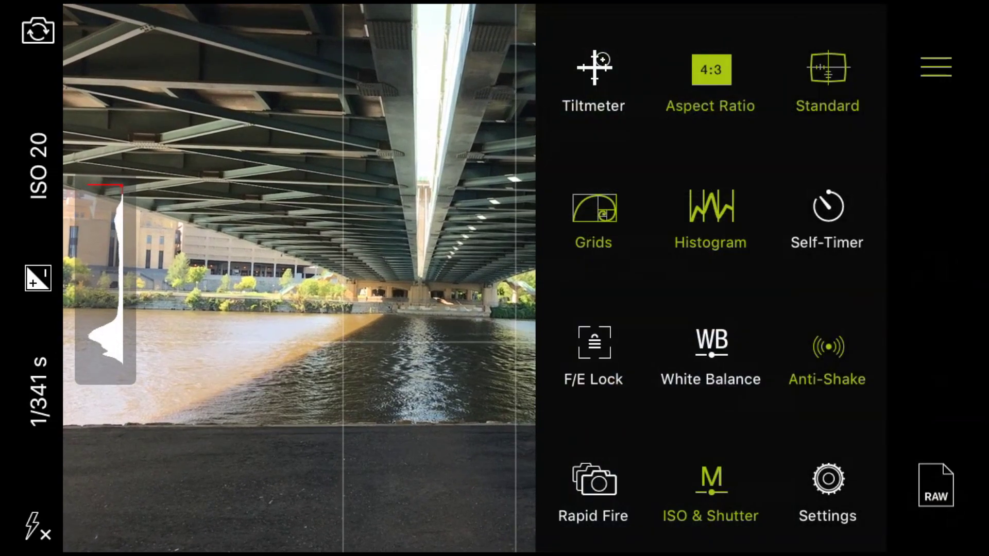
pyautogui.click(595, 480)
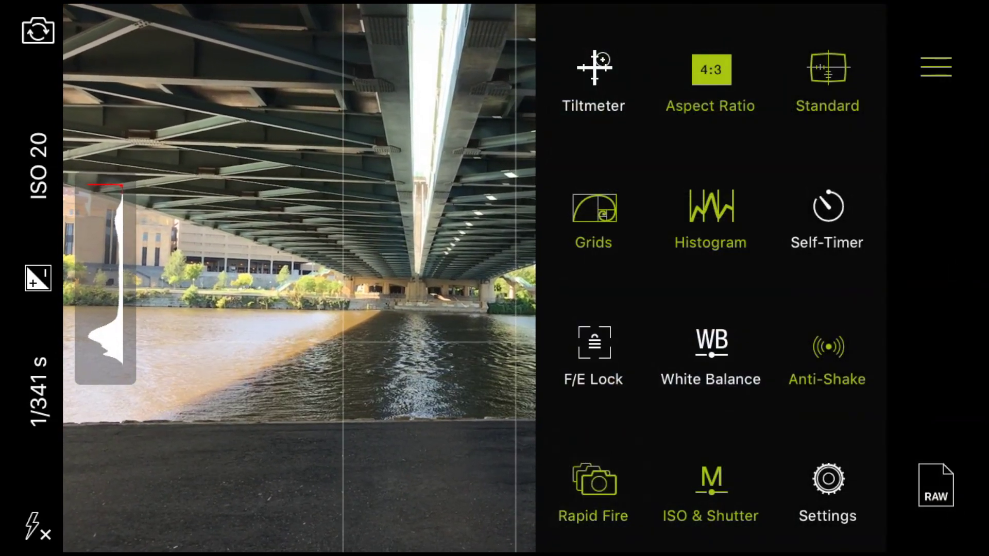
pyautogui.click(594, 481)
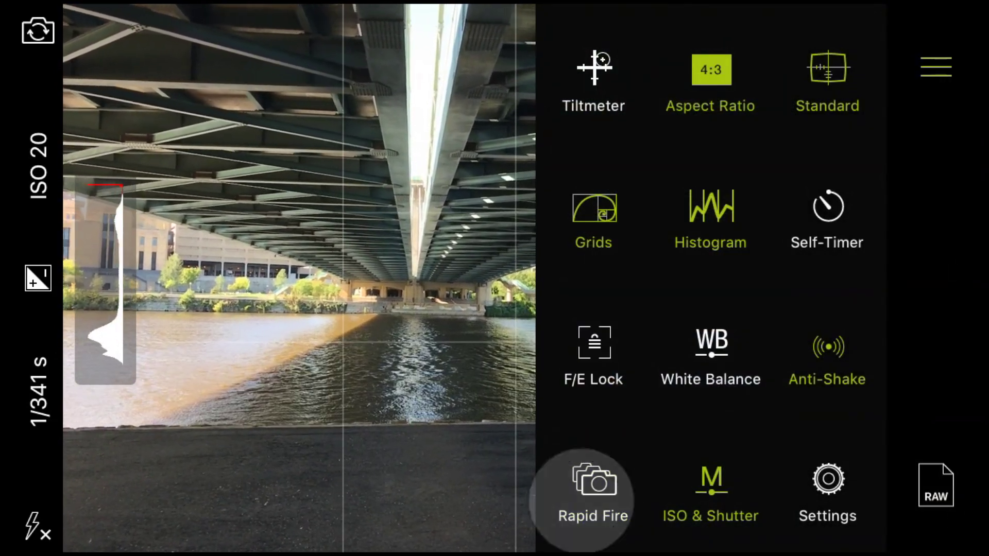
# - Cycle the ISO & Shutter control through SI priority and automatic modes, returning it to full manual mode
pyautogui.click(711, 482)
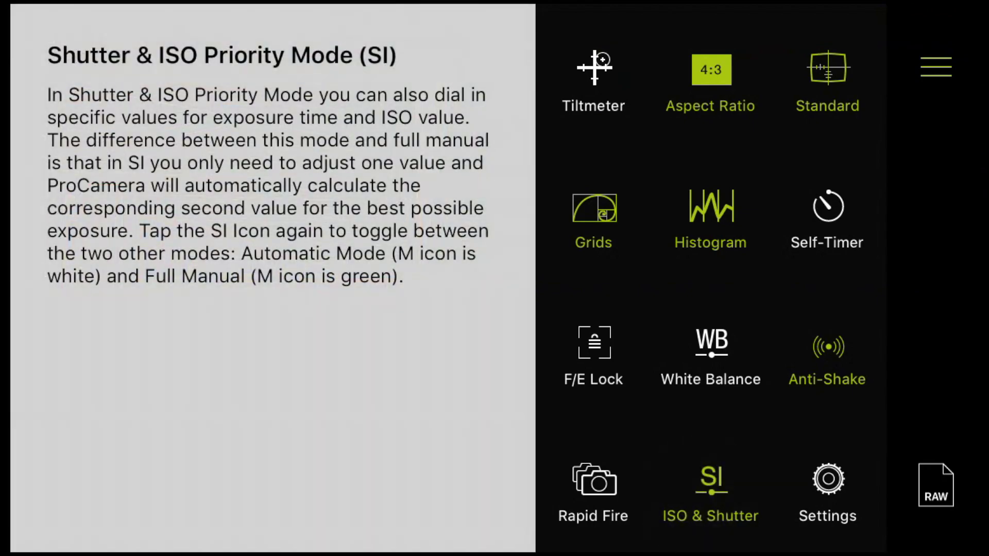
pyautogui.click(933, 57)
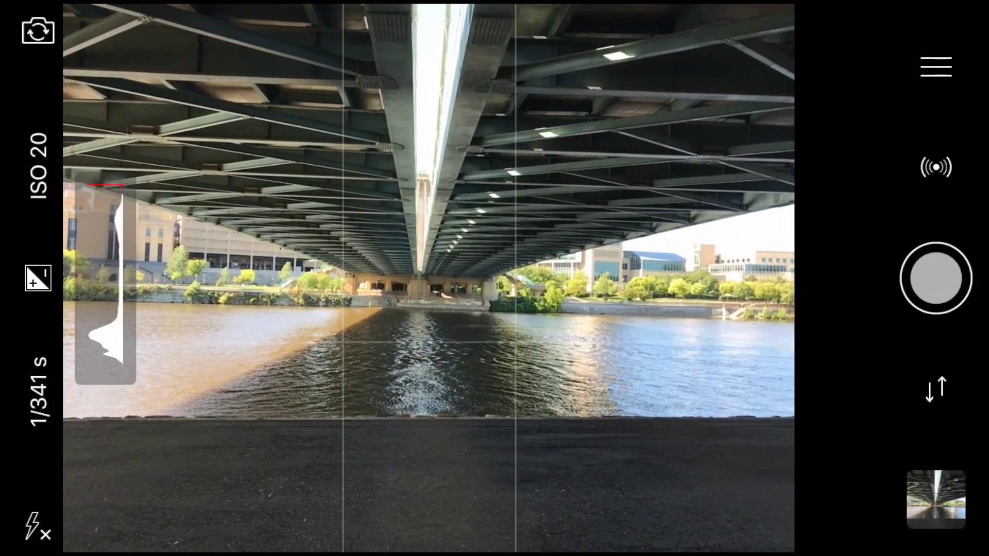
pyautogui.click(931, 50)
pyautogui.click(711, 482)
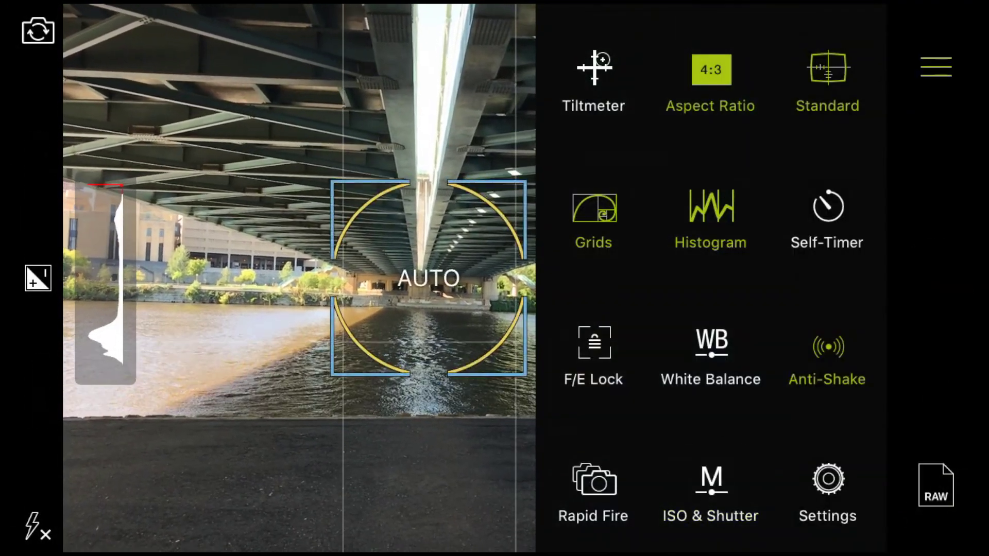
pyautogui.click(716, 481)
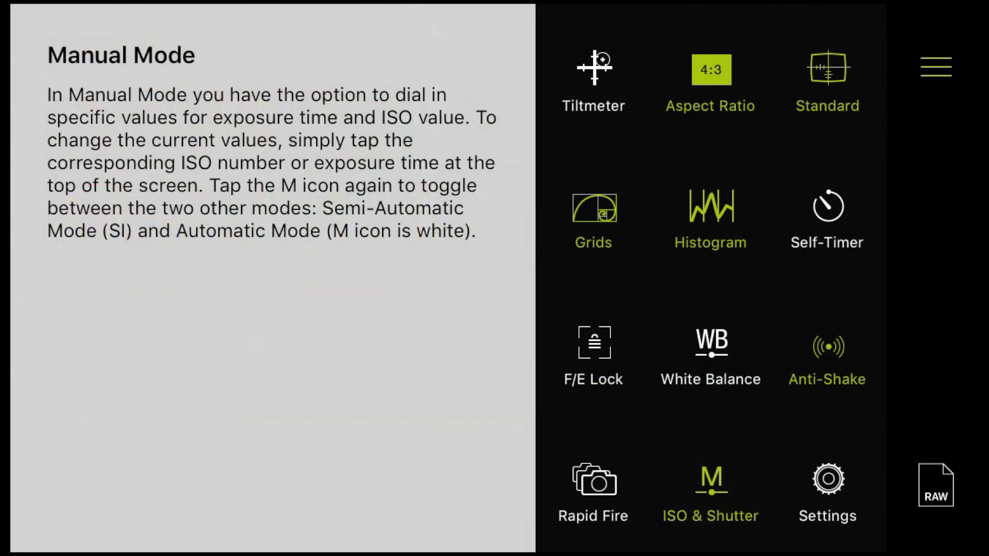
pyautogui.click(935, 61)
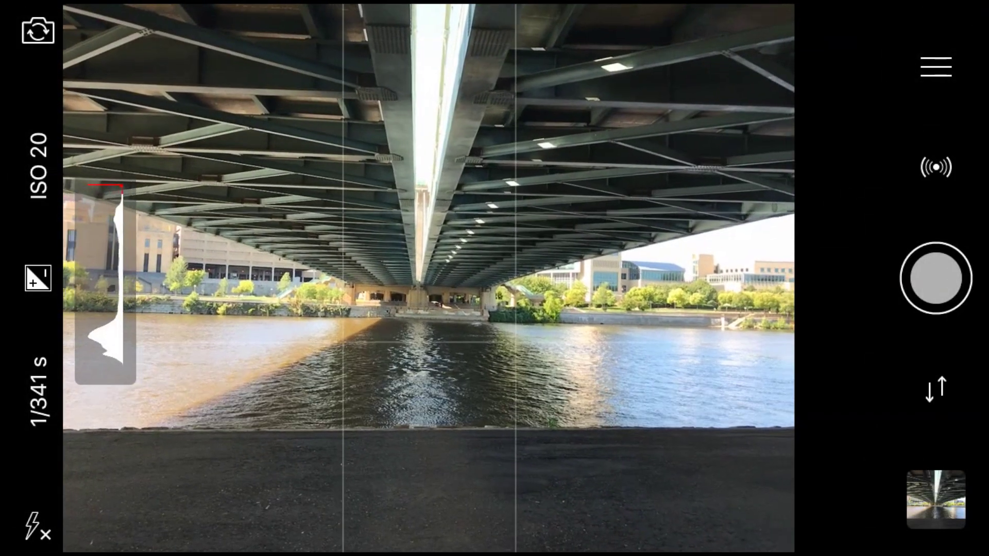
# - Cycle the capture file format through its options and return it to RAW
pyautogui.click(932, 50)
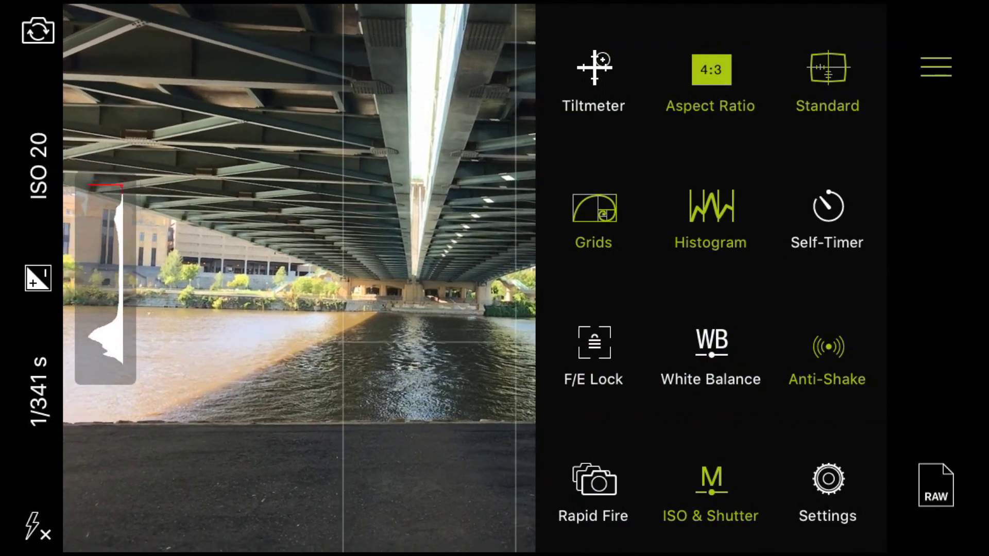
pyautogui.click(935, 485)
pyautogui.click(935, 486)
pyautogui.click(935, 485)
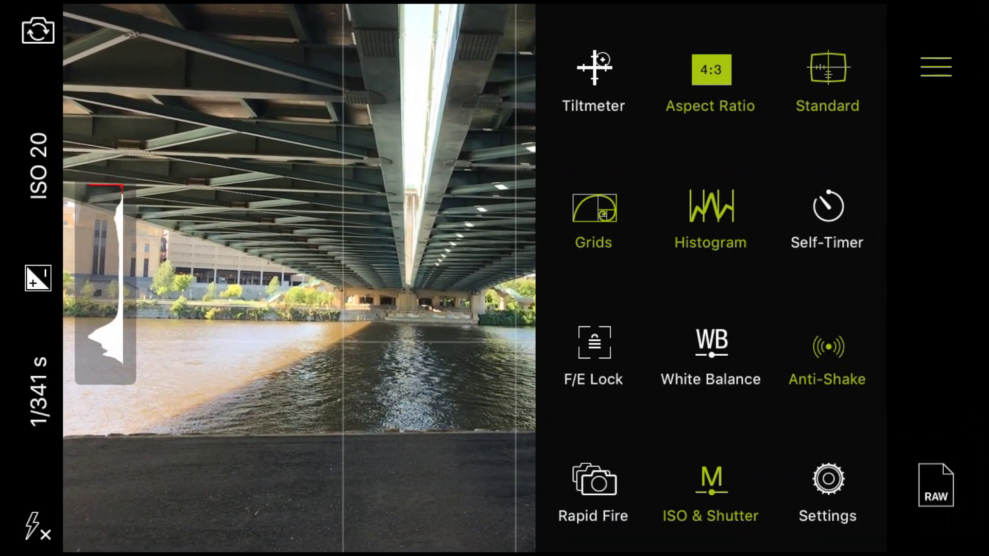
# - Examine the camera settings list from the photo mode options to the support entries, and open the additional options
pyautogui.click(828, 479)
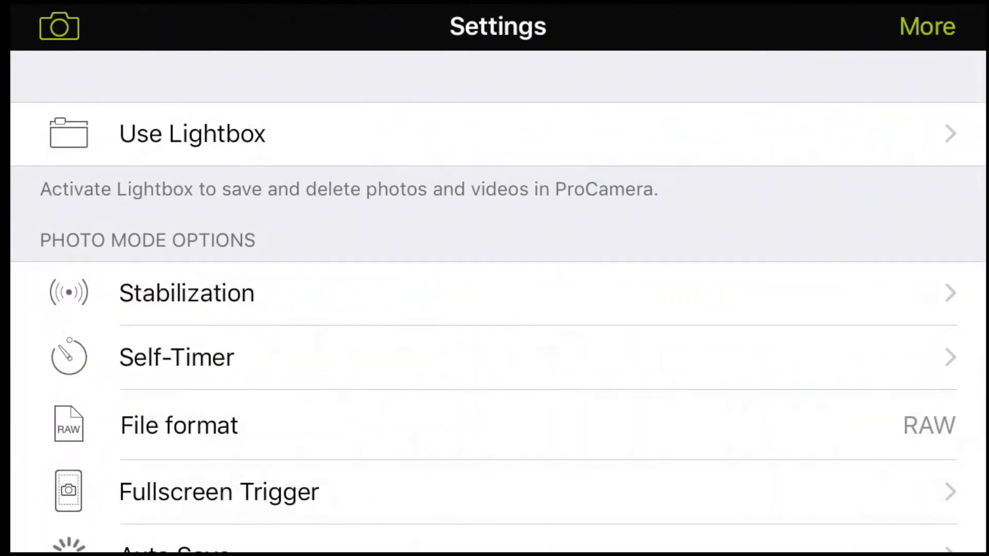
pyautogui.moveTo(737, 448); pyautogui.dragTo(737, 172)
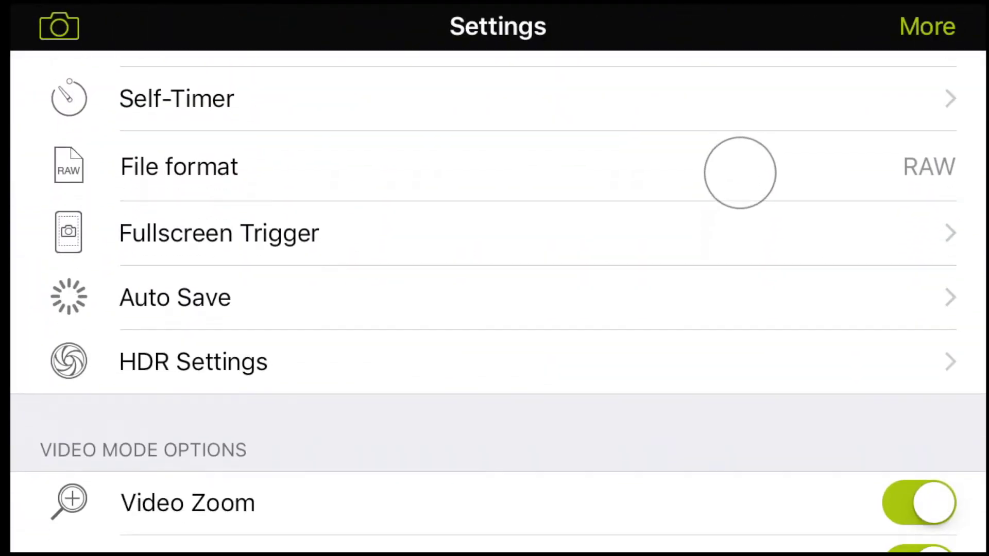
pyautogui.moveTo(695, 368); pyautogui.dragTo(701, 100)
pyautogui.moveTo(662, 409); pyautogui.dragTo(692, 77)
pyautogui.moveTo(657, 386); pyautogui.dragTo(675, 71)
pyautogui.moveTo(696, 417); pyautogui.dragTo(638, 513)
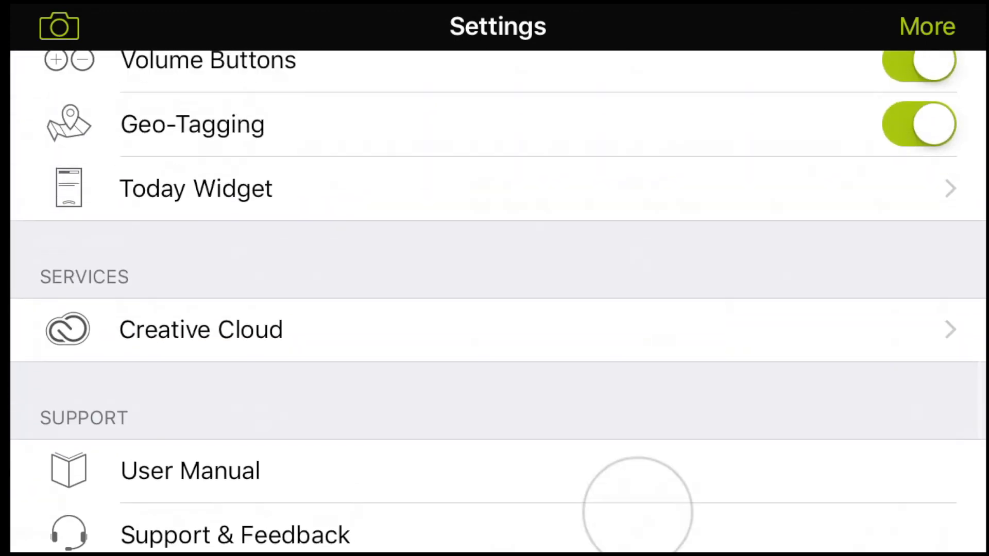
pyautogui.moveTo(625, 202); pyautogui.dragTo(625, 517)
pyautogui.moveTo(655, 208); pyautogui.dragTo(655, 519)
pyautogui.moveTo(682, 269); pyautogui.dragTo(682, 450)
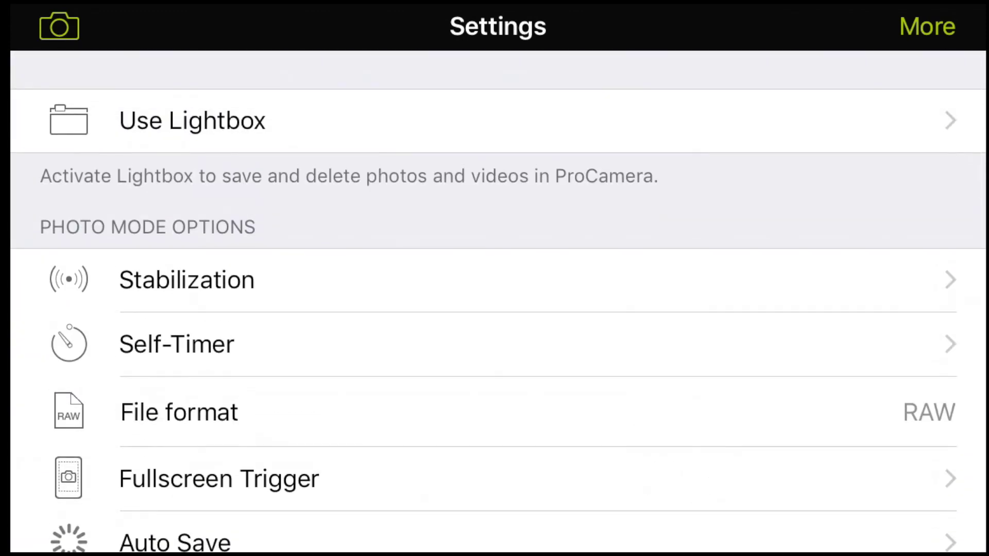
pyautogui.moveTo(680, 388); pyautogui.dragTo(680, 430)
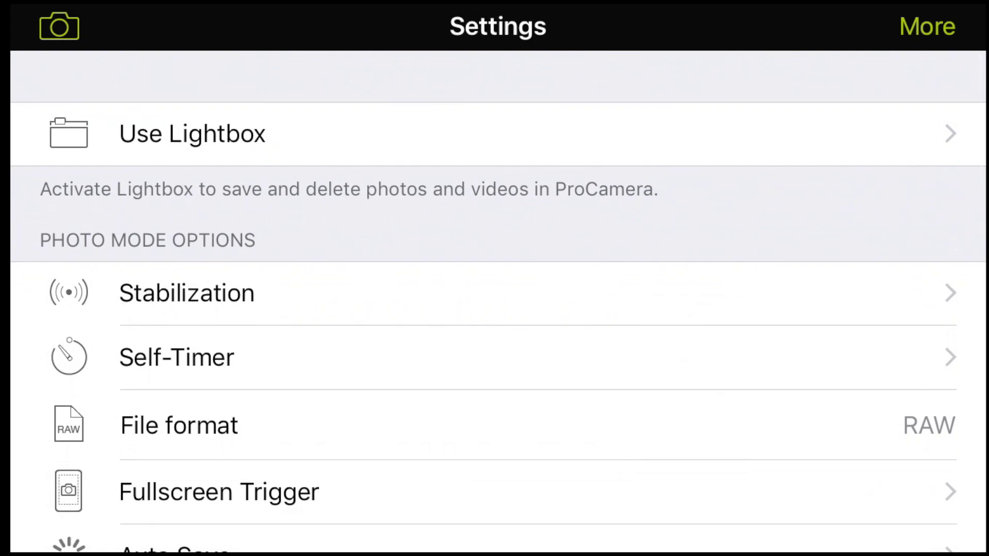
pyautogui.click(927, 26)
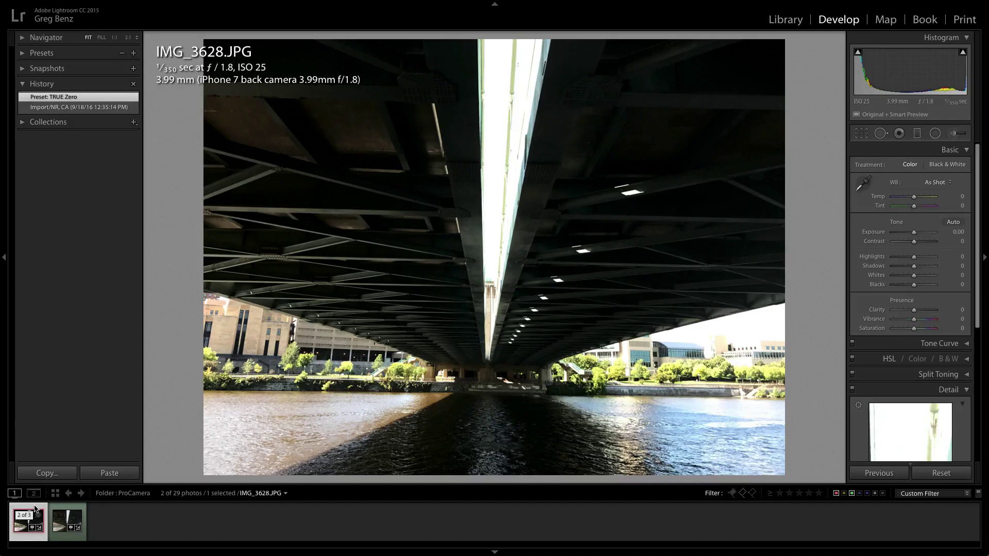
# - Compare the tones of IMG_3628.JPG and IMG_3627.DNG by switching back and forth between the two photos
pyautogui.press('Right')
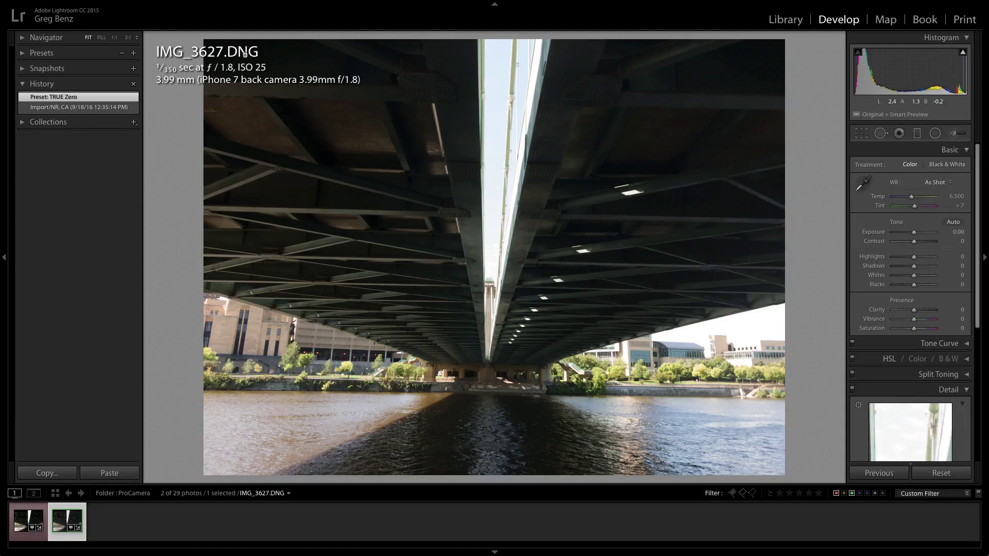
pyautogui.press('Left')
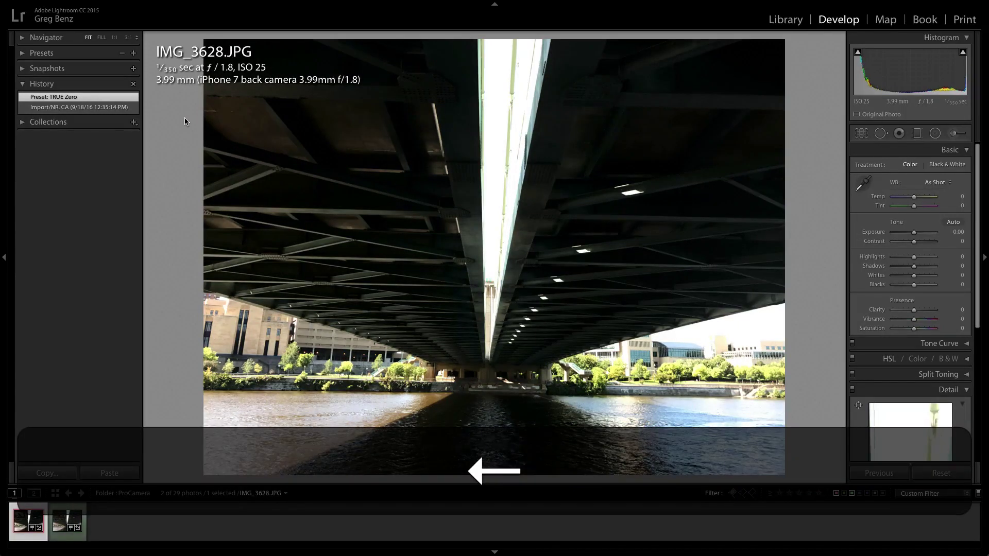
pyautogui.press('Right')
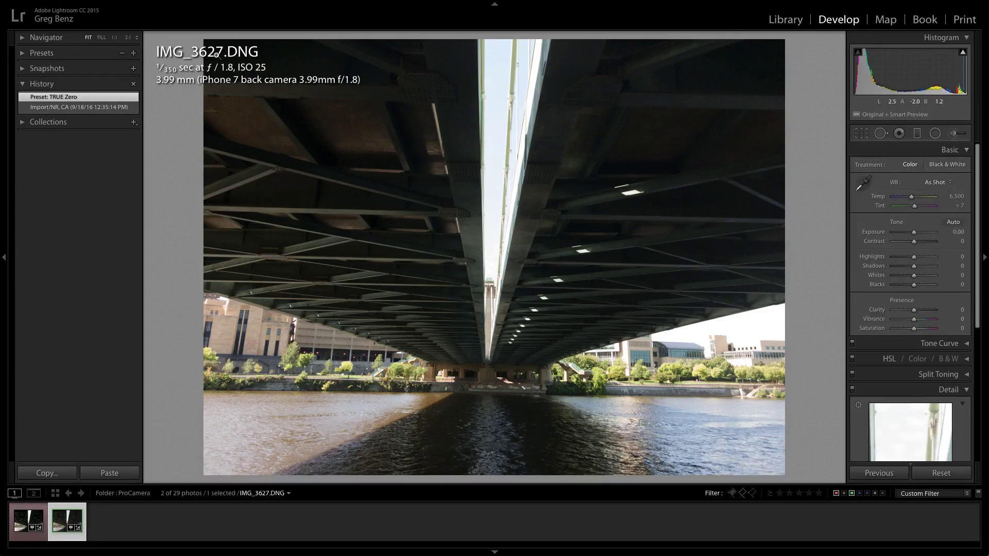
pyautogui.press('Left')
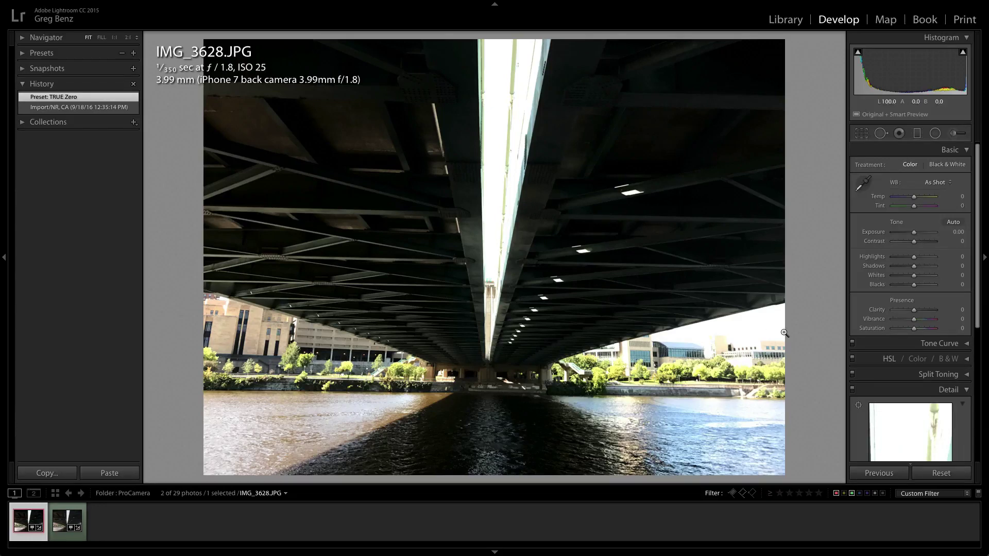
pyautogui.press('Right')
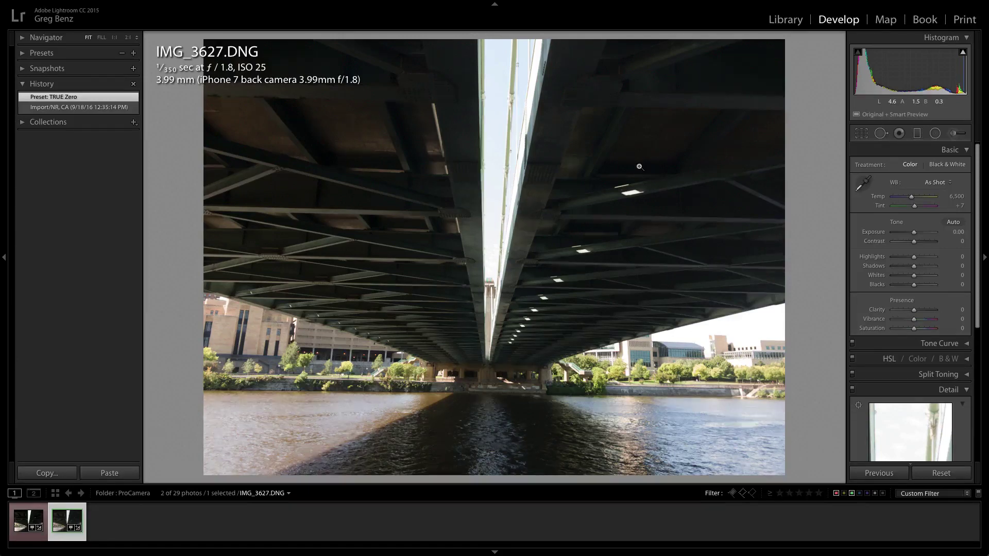
pyautogui.press('Left')
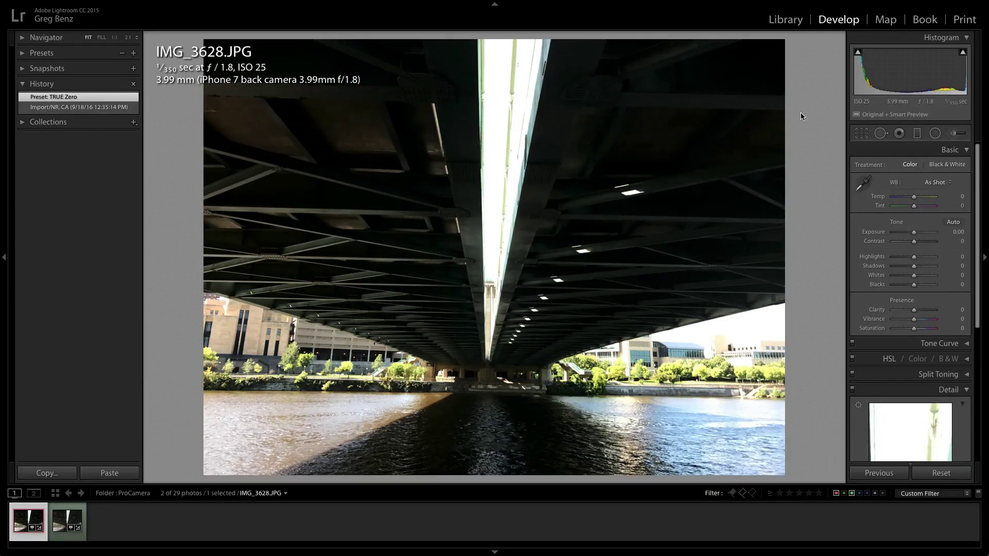
# - Preview the shadow and highlight clipping in IMG_3628.JPG, and turn on both clipping warnings
pyautogui.moveTo(859, 56)
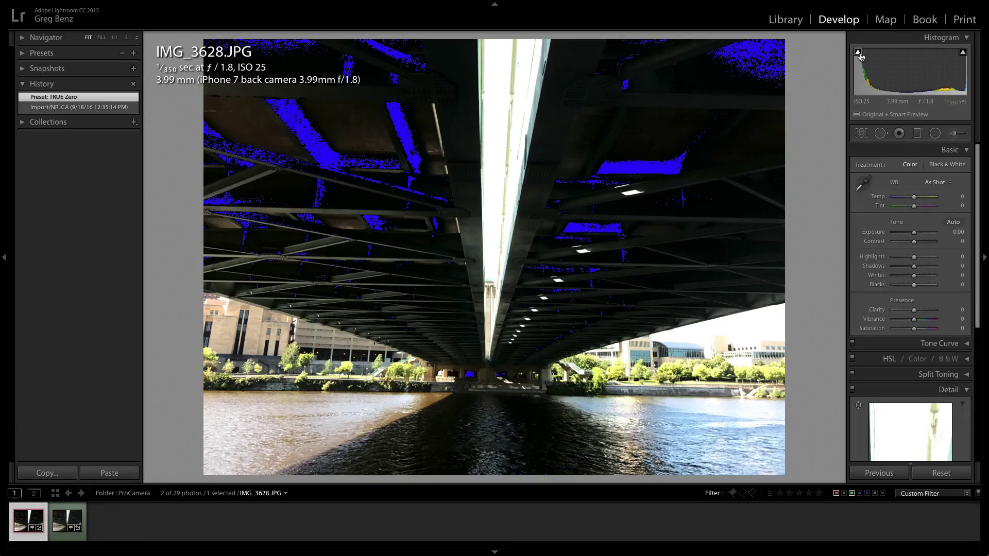
pyautogui.moveTo(963, 53)
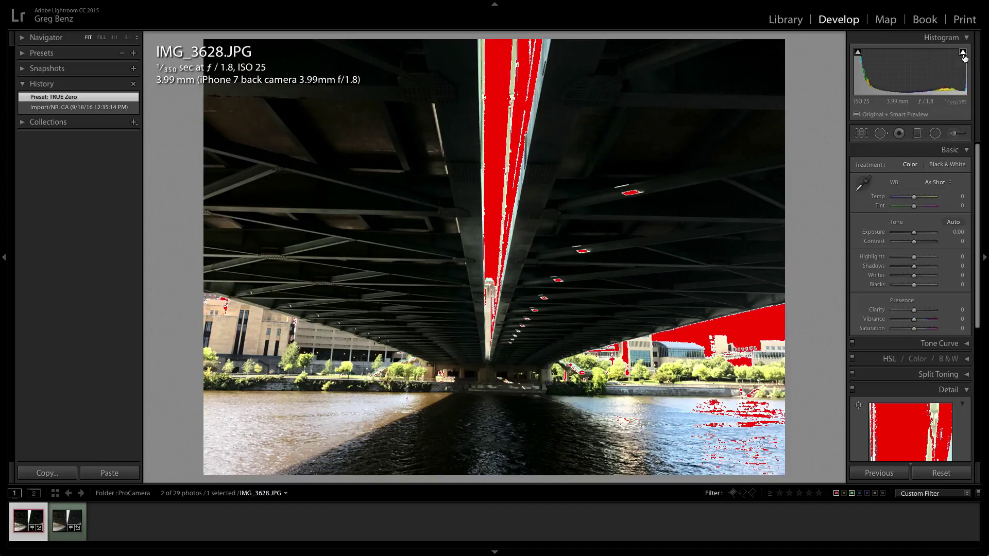
pyautogui.click(858, 53)
pyautogui.click(963, 52)
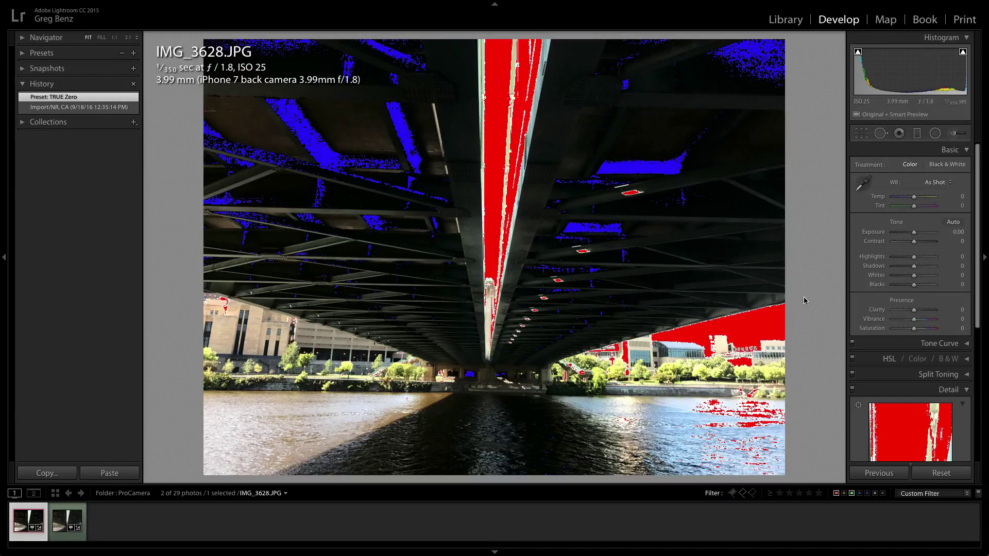
# - Compare the clipped shadows and highlights of IMG_3627.DNG and IMG_3628.JPG with the clipping warnings on
pyautogui.press('Right')
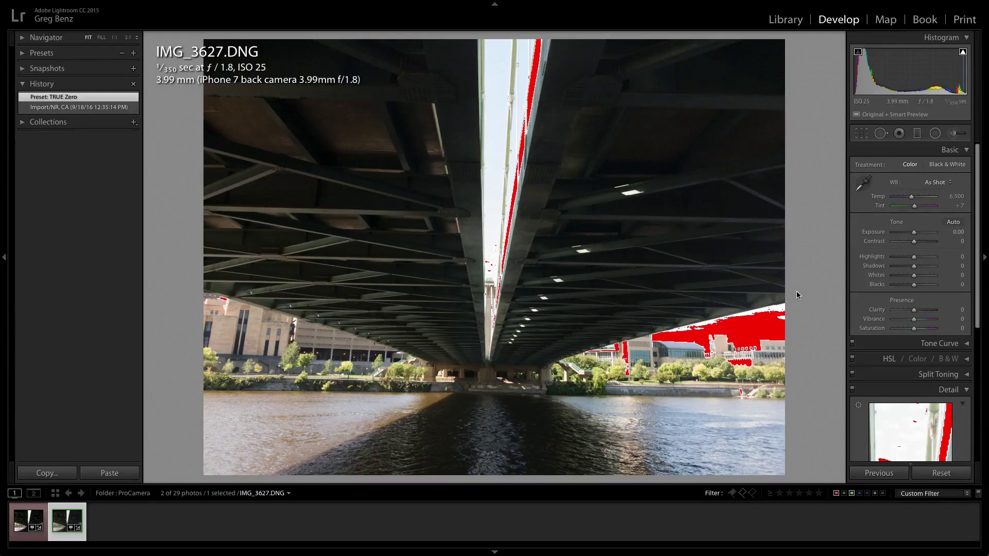
pyautogui.press('Left')
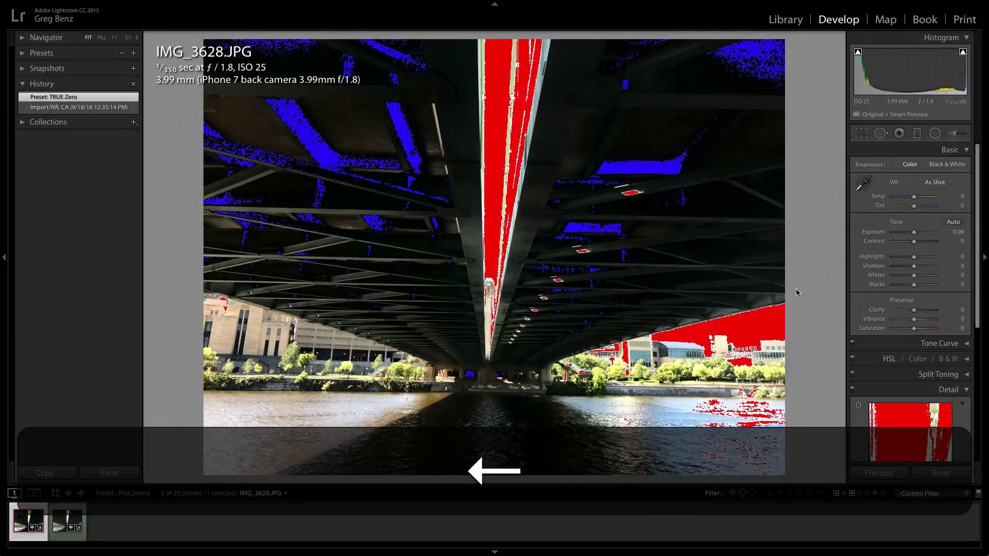
pyautogui.press('Right')
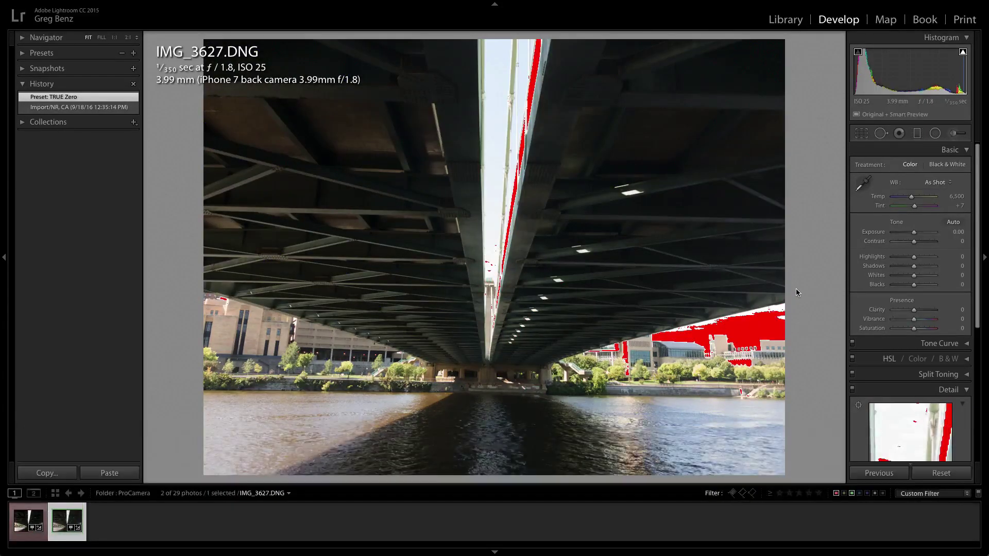
# - Turn off the clipping warnings and compare the DNG and JPG bridge photos without the overlays
pyautogui.click(962, 52)
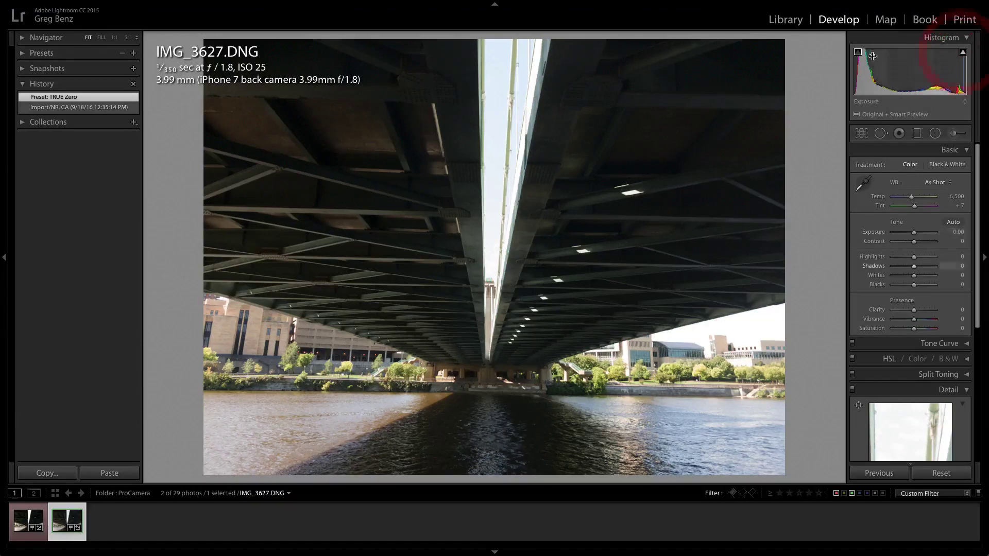
pyautogui.press('Left')
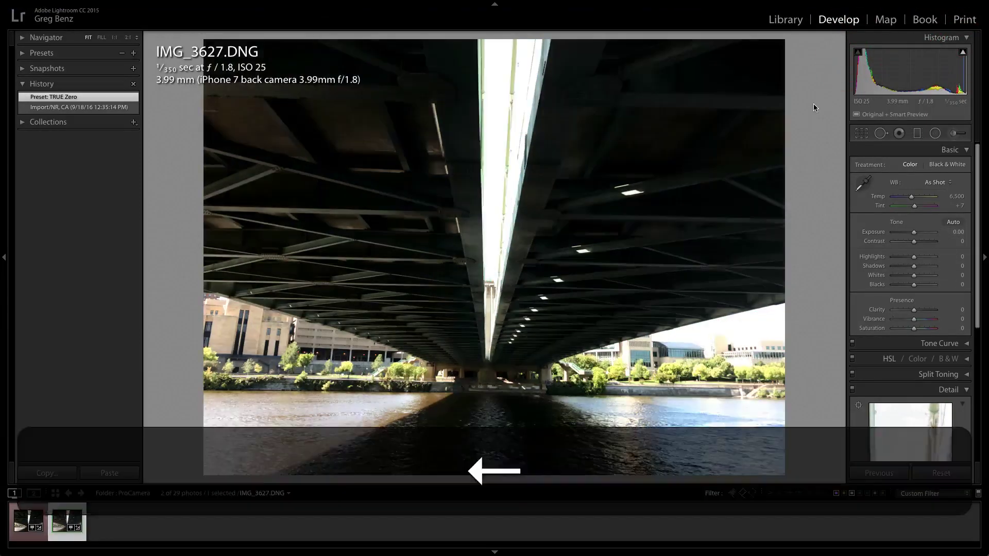
pyautogui.press('Right')
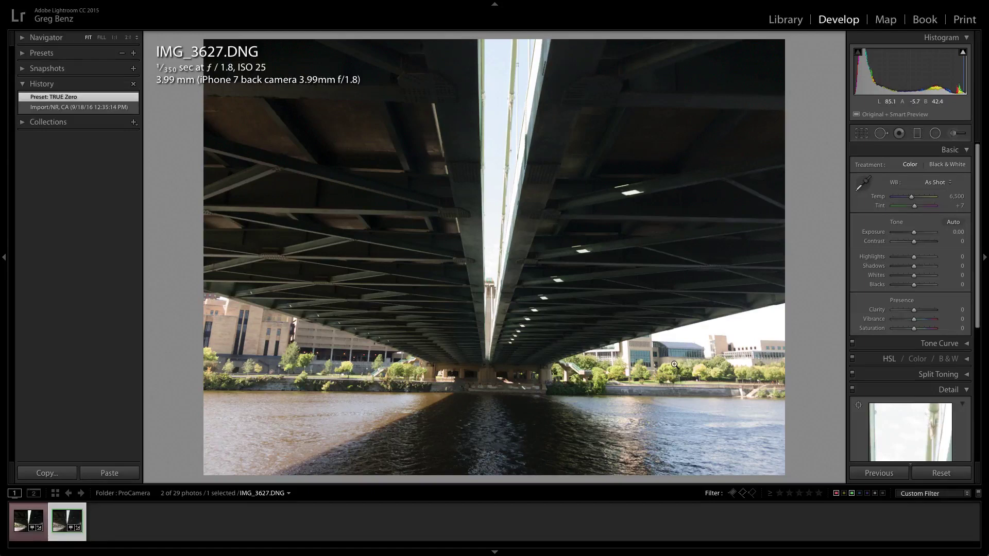
pyautogui.press('Left')
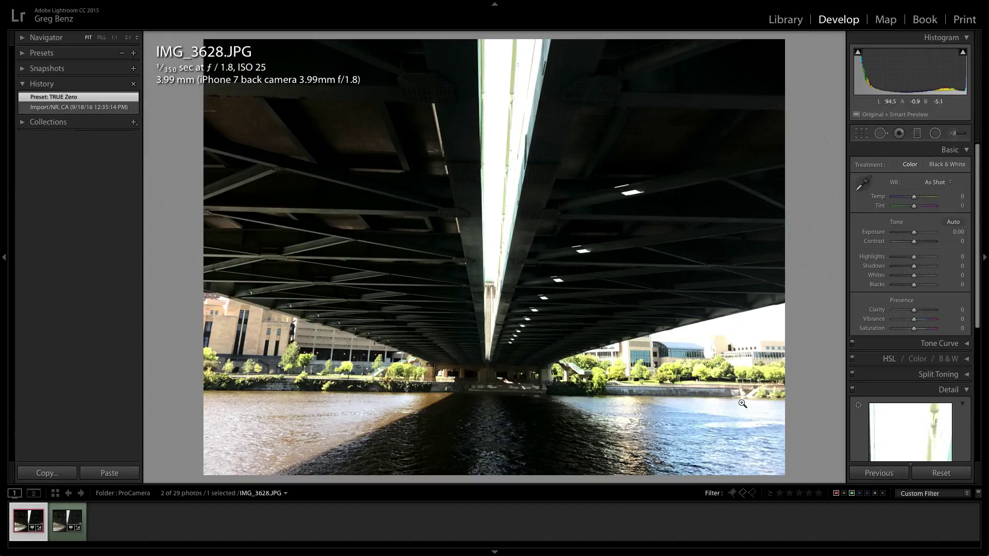
# - Compare the tones of IMG_3627.DNG and IMG_3628.JPG once more by switching between the two photos
pyautogui.press('Right')
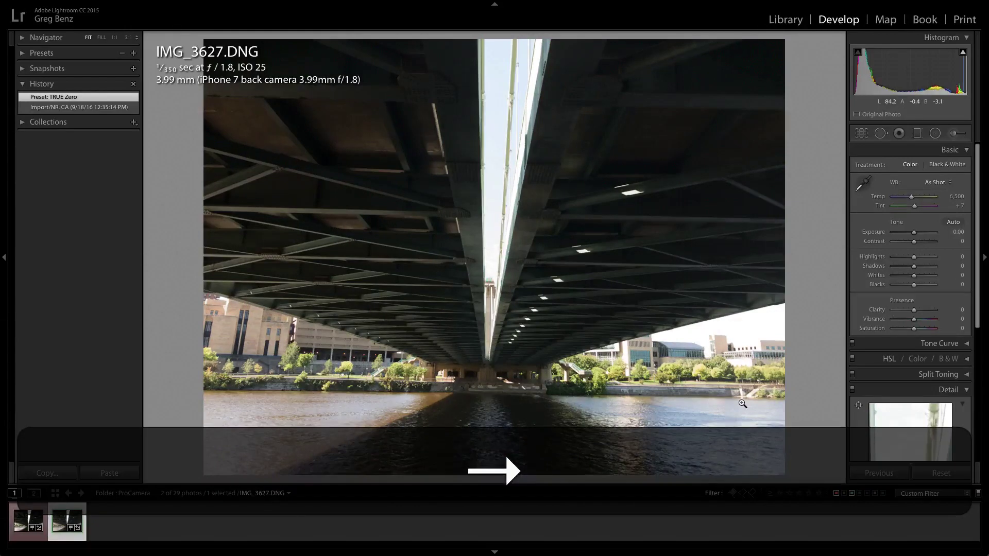
pyautogui.press('Left')
pyautogui.press('Right')
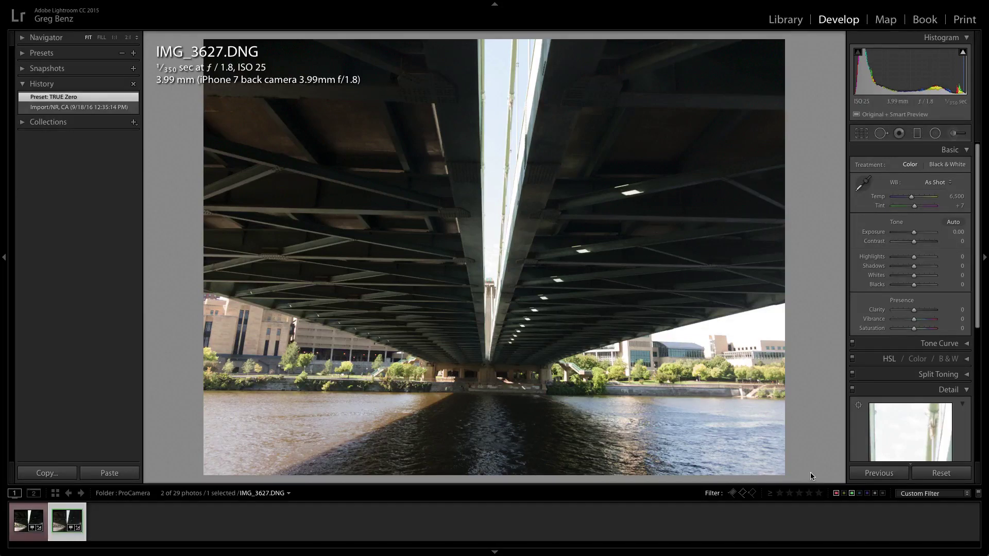
# - Add yellow-labeled photos to the filter and compare the edited IMG_3627.DNG Copy 2 with IMG_3628.JPG
pyautogui.click(844, 494)
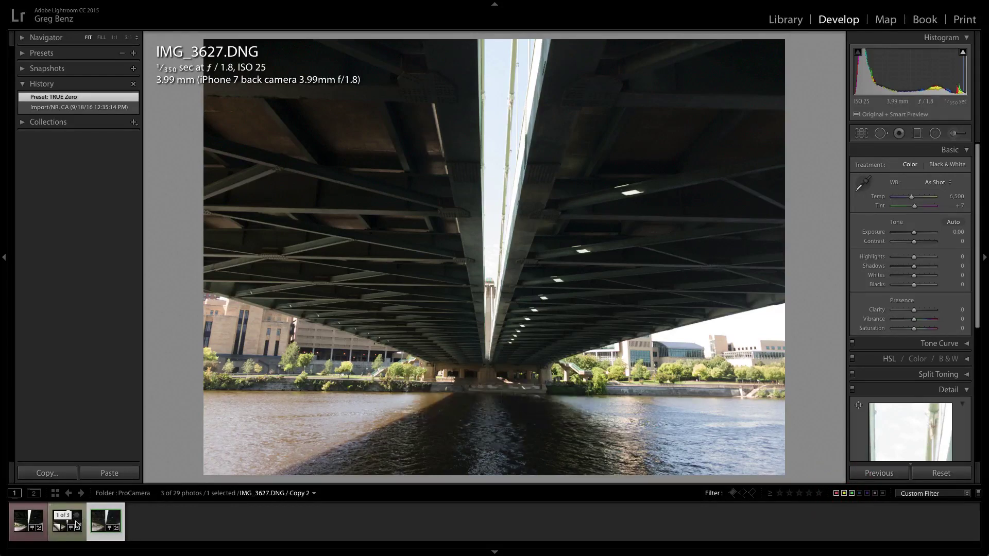
pyautogui.press('Left')
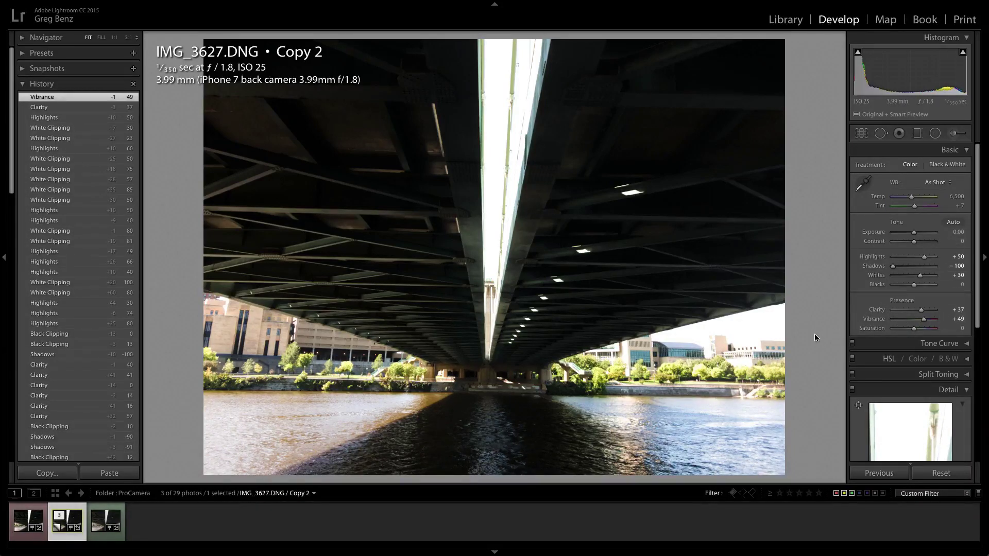
pyautogui.press('Left')
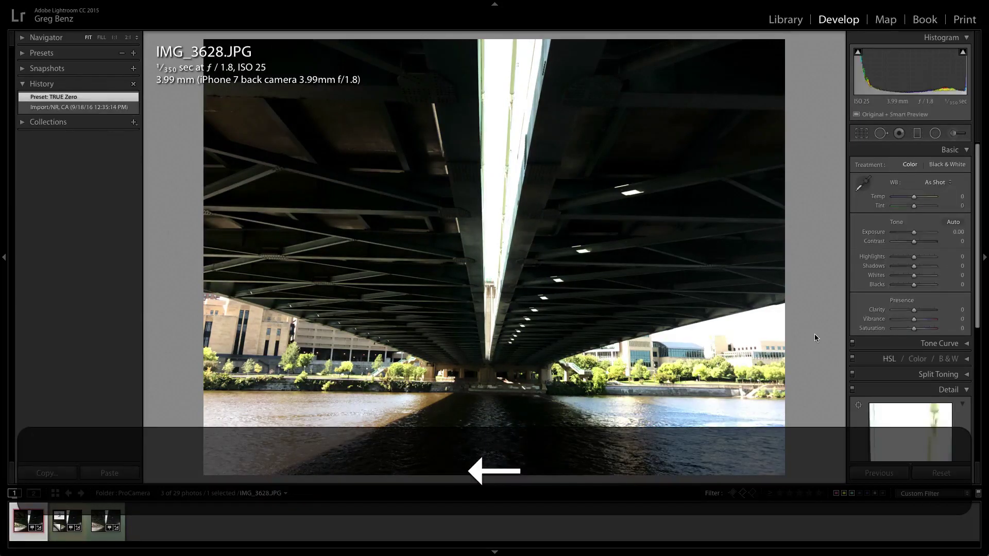
pyautogui.press('Right')
pyautogui.press('Left')
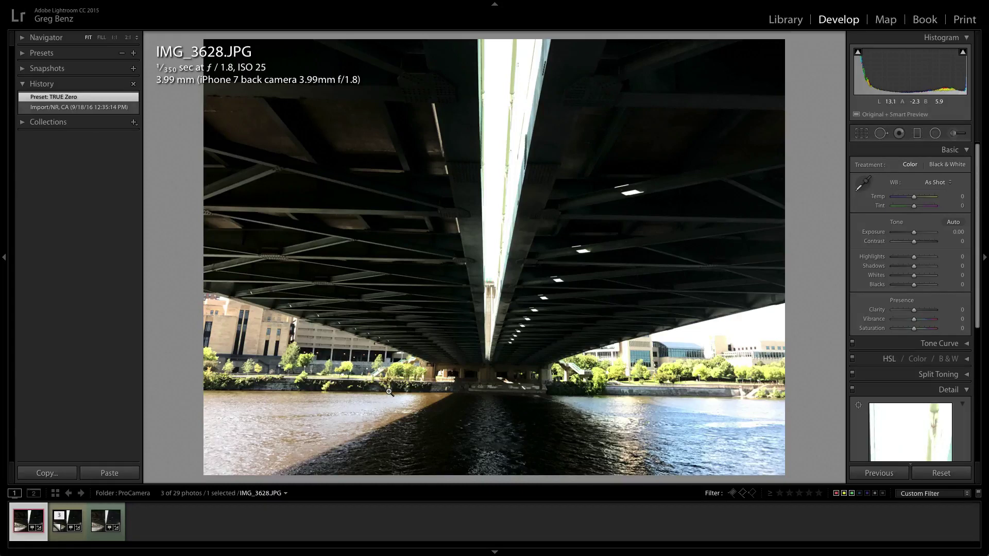
pyautogui.press('Right')
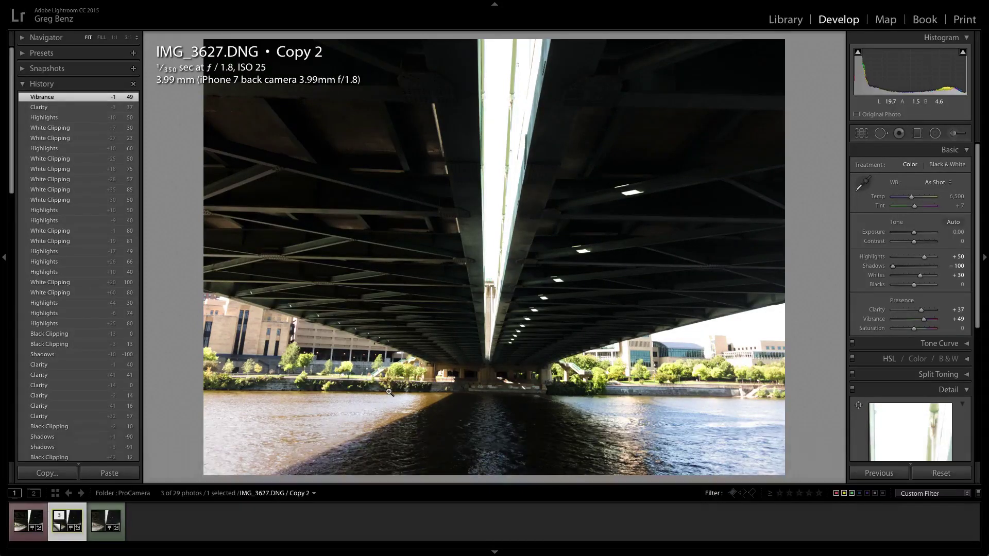
pyautogui.press('Left')
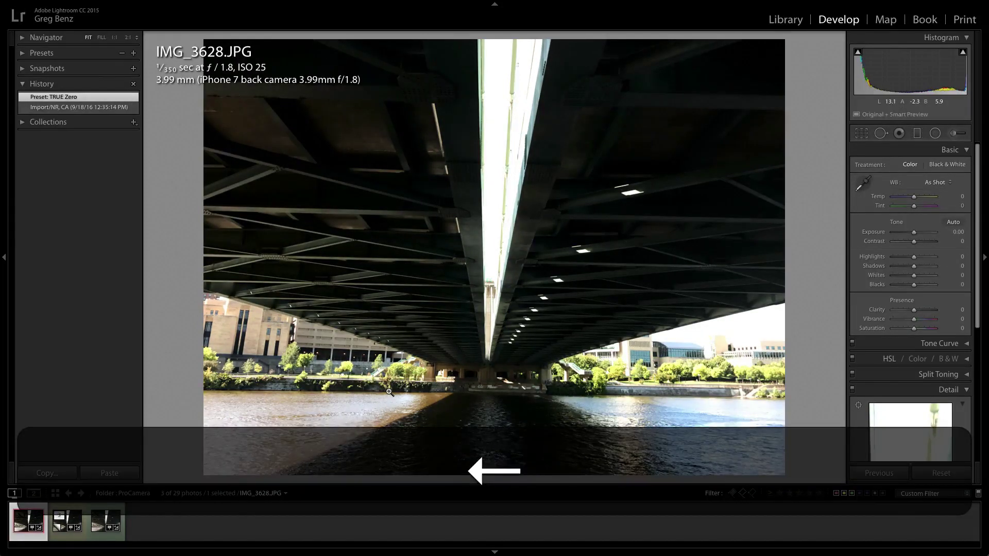
pyautogui.press('Right')
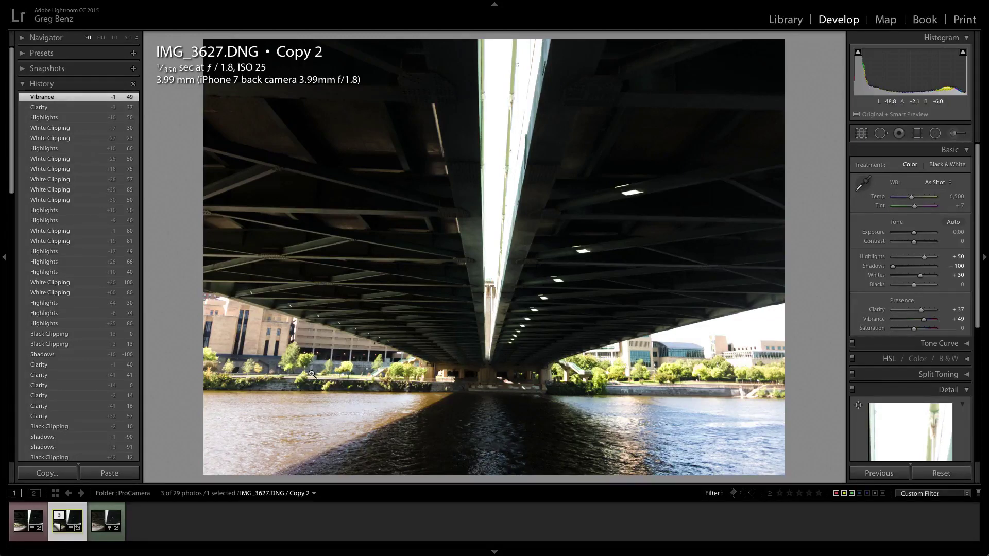
pyautogui.press('Left')
pyautogui.press('Right')
# - Filter out the yellow-labeled copy and compare the bridge shadows and sky in IMG_3628.JPG and IMG_3627.DNG
pyautogui.click(843, 494)
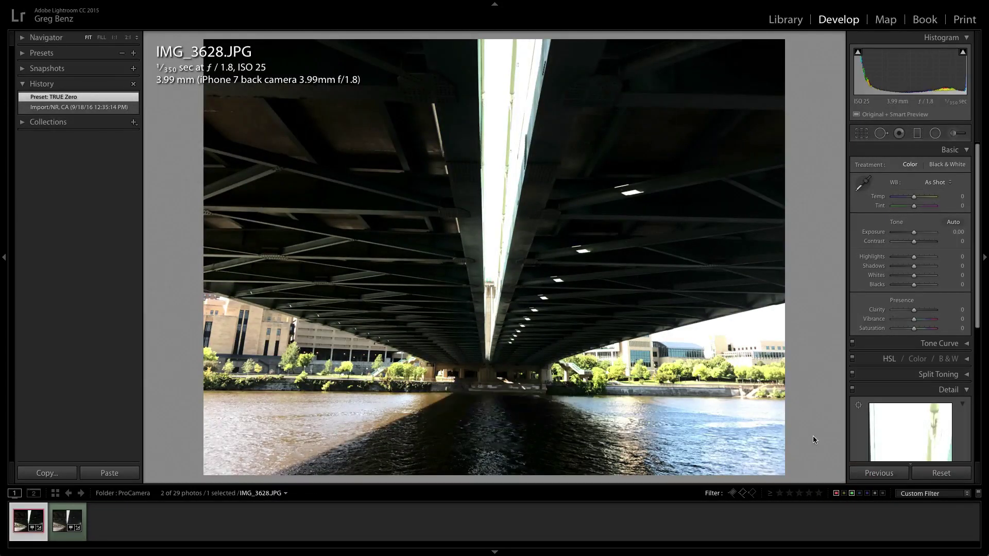
pyautogui.press('Right')
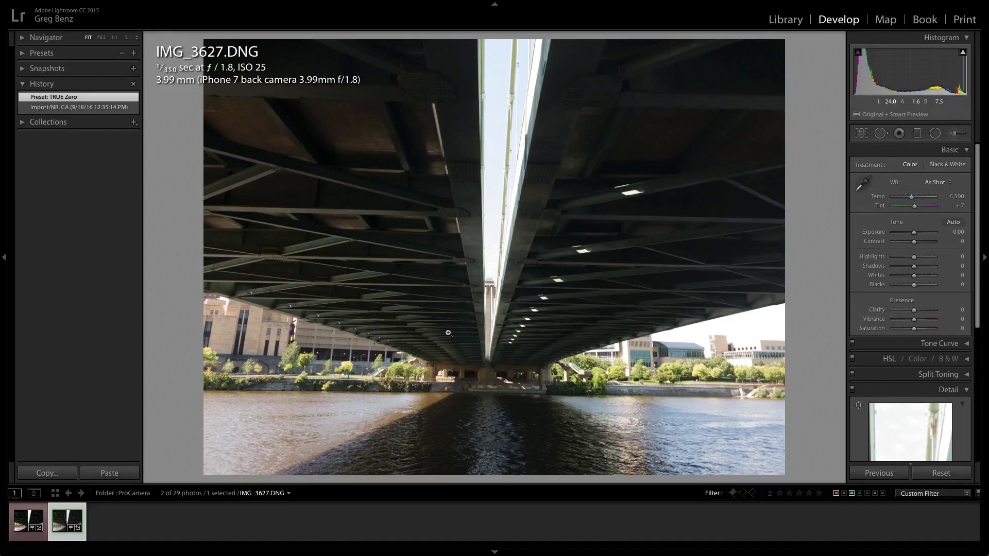
pyautogui.press('Left')
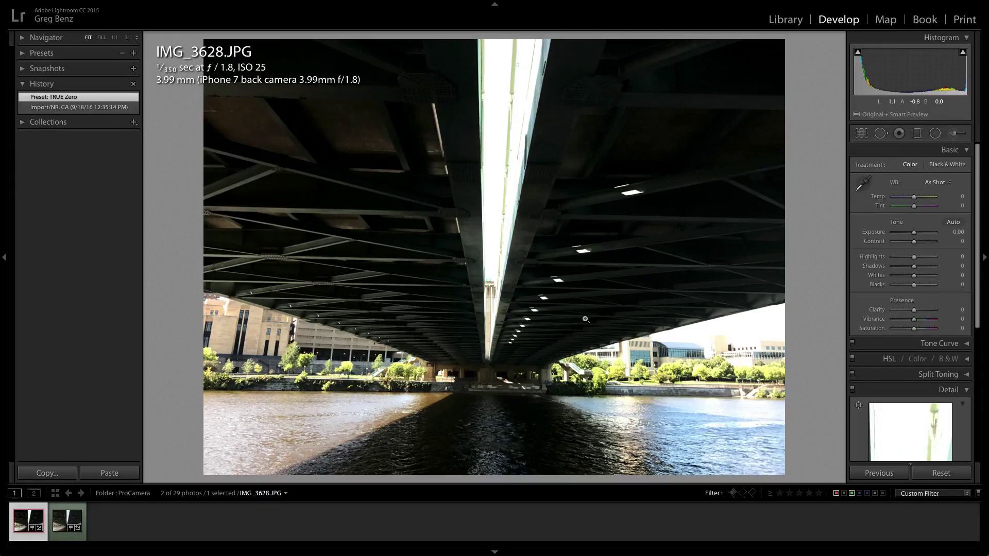
pyautogui.press('Right')
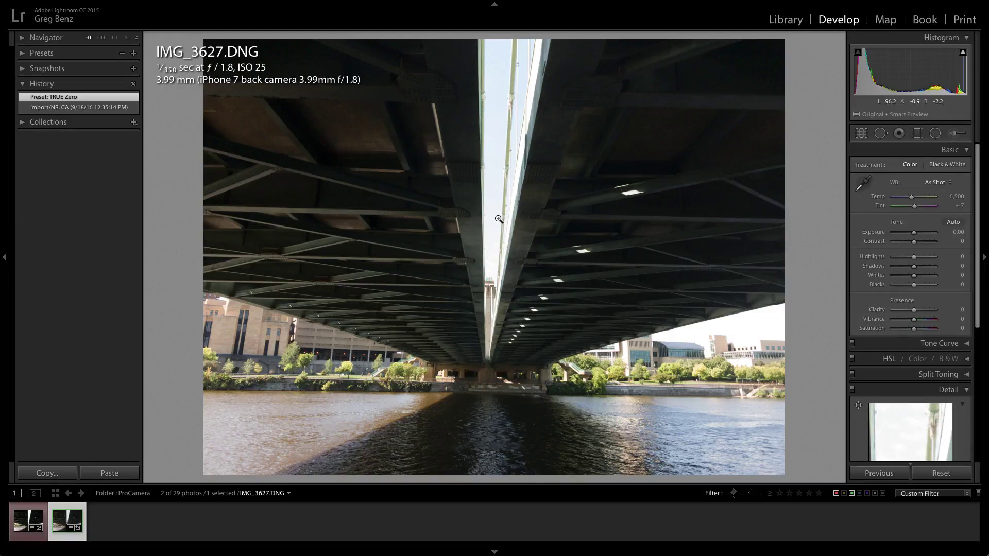
# - Set Highlights to -16 on IMG_3627.DNG and compare the sky before and after the change
pyautogui.keyDown('alt'); pyautogui.click(914, 257); pyautogui.keyUp('alt')
pyautogui.moveTo(914, 257); pyautogui.dragTo(911, 258)
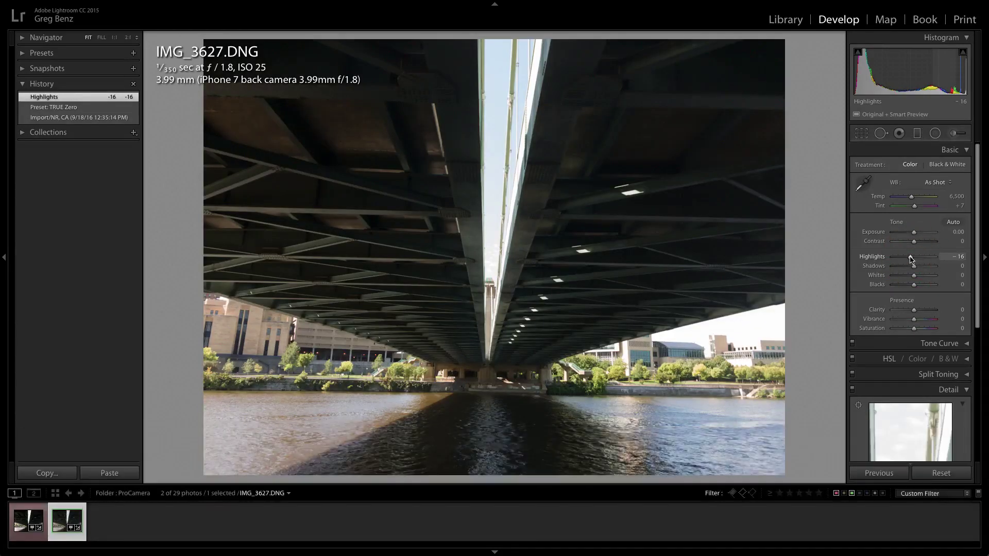
pyautogui.press('\\')
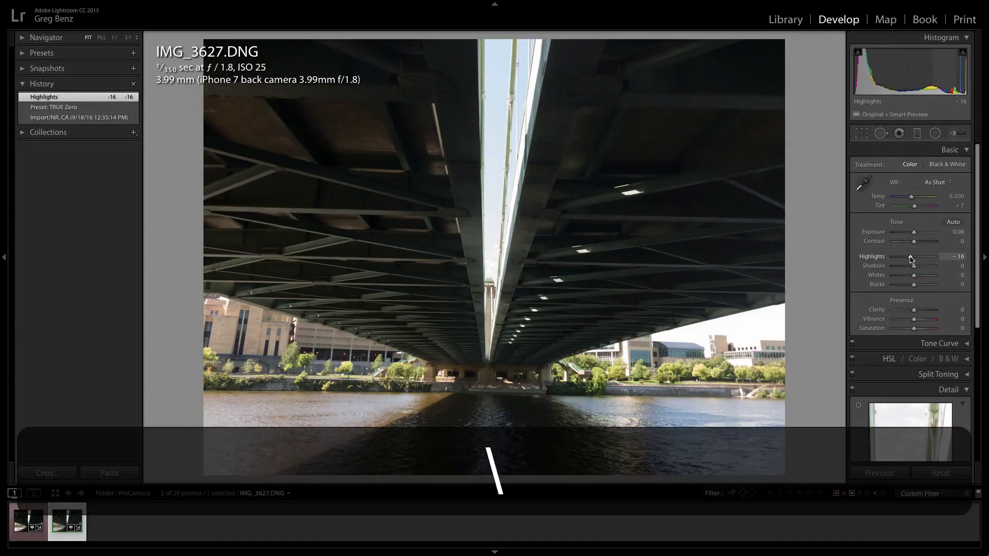
pyautogui.press('\\')
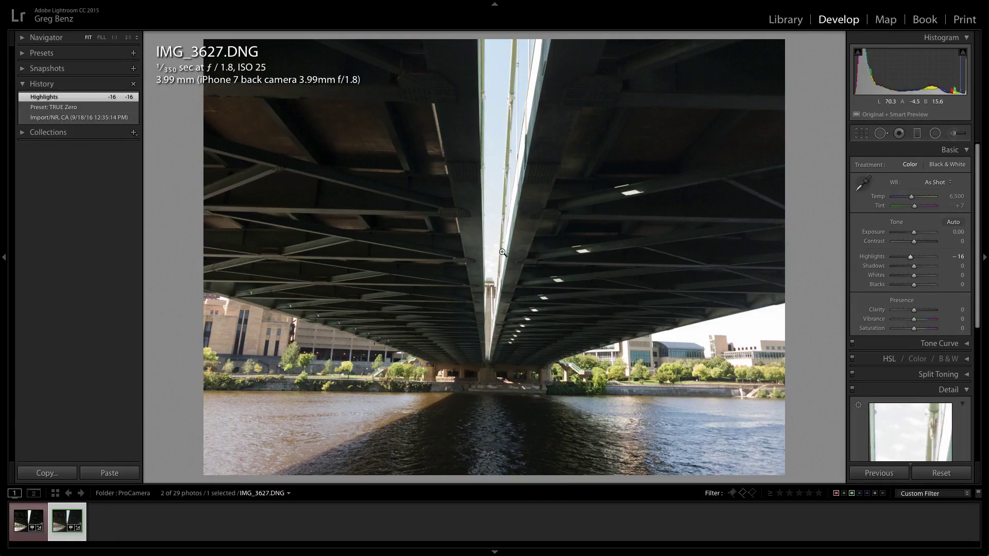
pyautogui.press('\\')
# - Try an Exposure of -3.40 on IMG_3627.DNG, reset it to 0, and check the photo against the JPG
pyautogui.moveTo(914, 235); pyautogui.dragTo(900, 236)
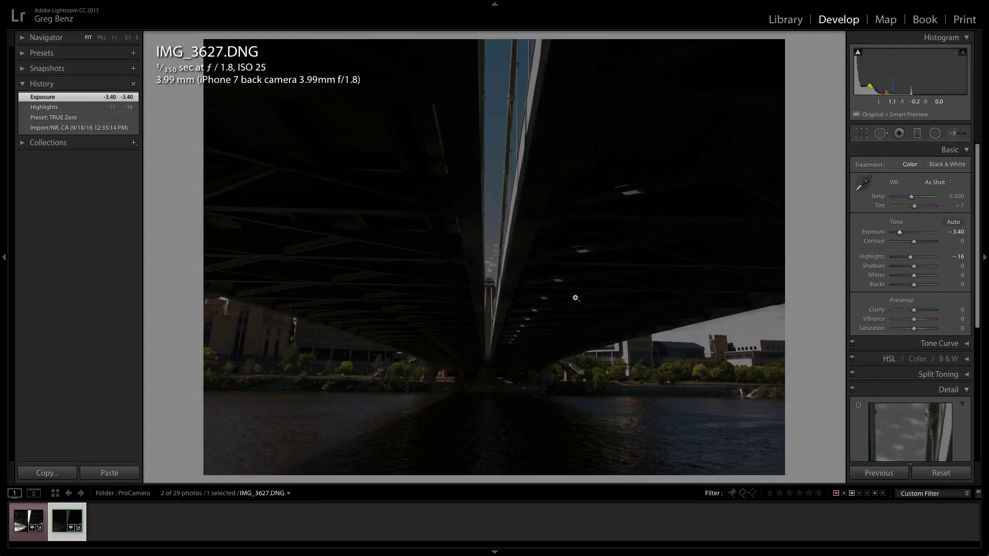
pyautogui.doubleClick(900, 235)
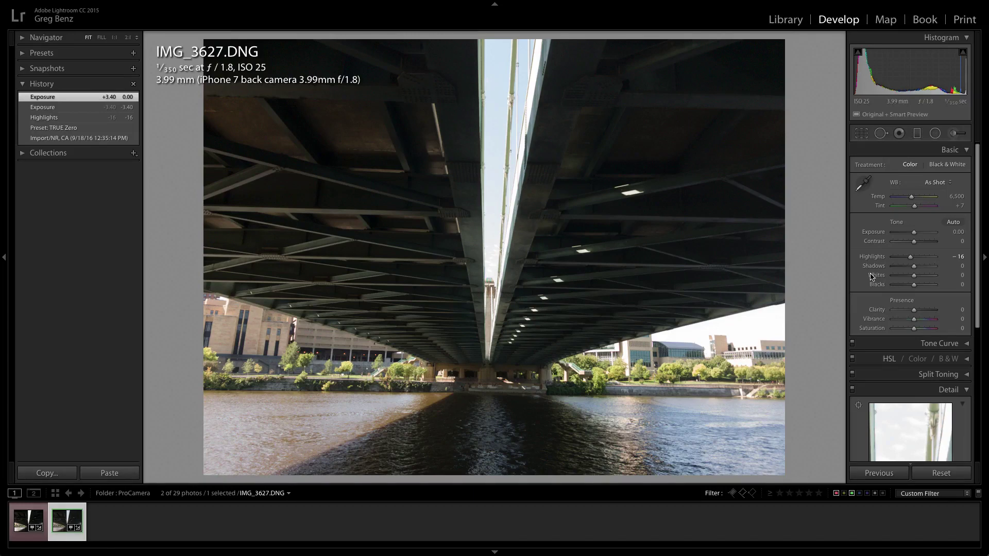
pyautogui.press('Left')
pyautogui.press('Right')
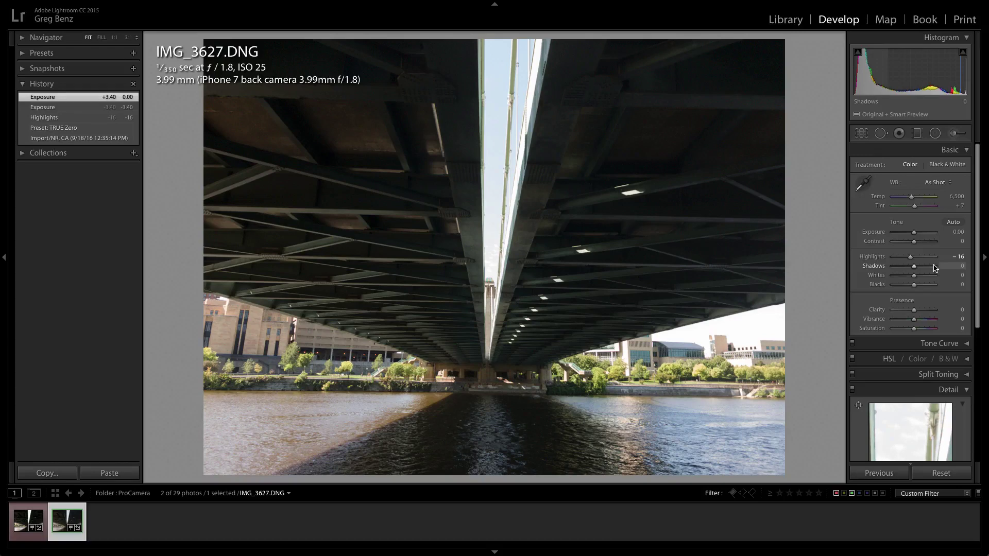
# - Copy the develop settings of IMG_3627.DNG and paste them onto IMG_3628.JPG
pyautogui.press('super+c')
pyautogui.press('super+Return')
pyautogui.press('Left')
pyautogui.press('super+v')
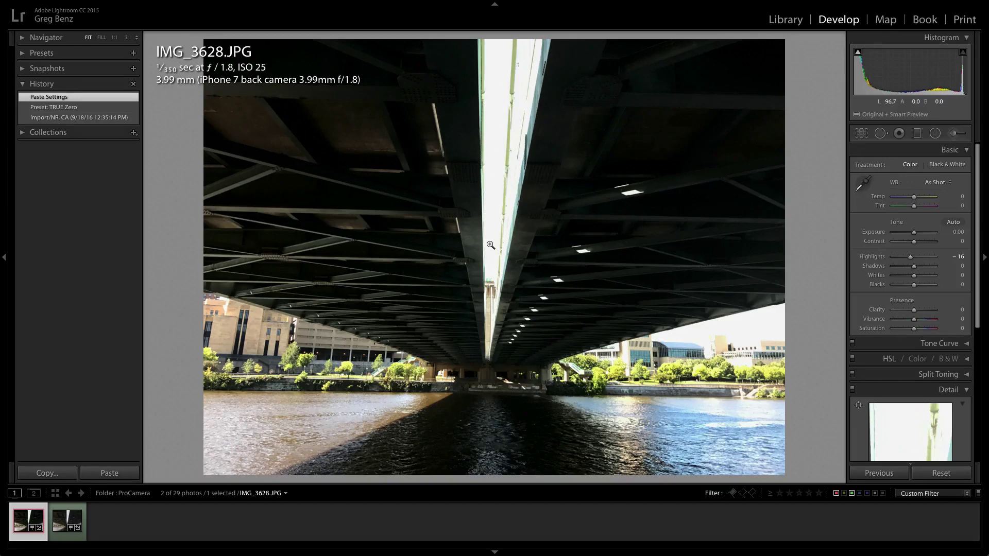
# - Set Exposure to -2.05 on IMG_3627.DNG and apply the same develop settings to IMG_3628.JPG
pyautogui.press('Right')
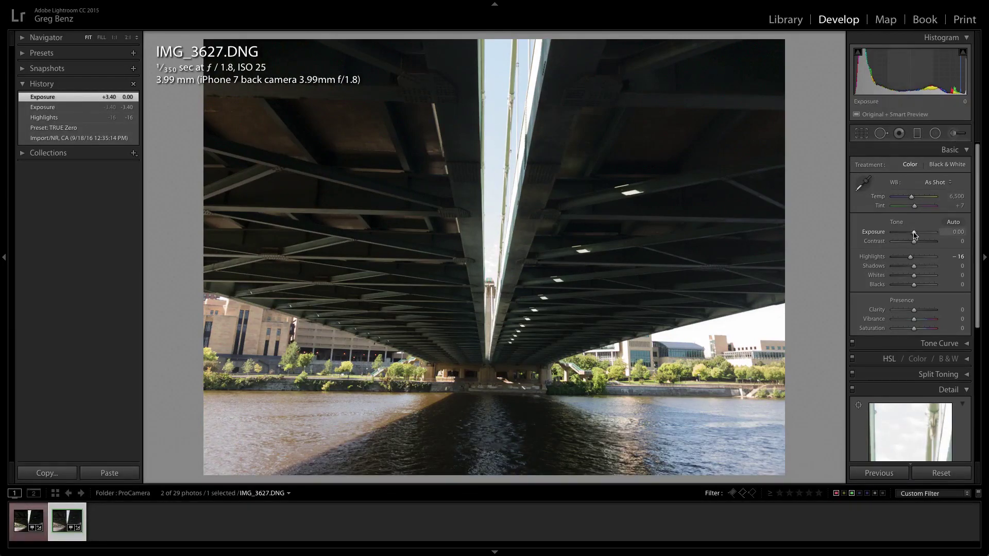
pyautogui.moveTo(914, 235); pyautogui.dragTo(907, 236)
pyautogui.press('super+c')
pyautogui.press('super+Return')
pyautogui.press('Left')
pyautogui.press('super+v')
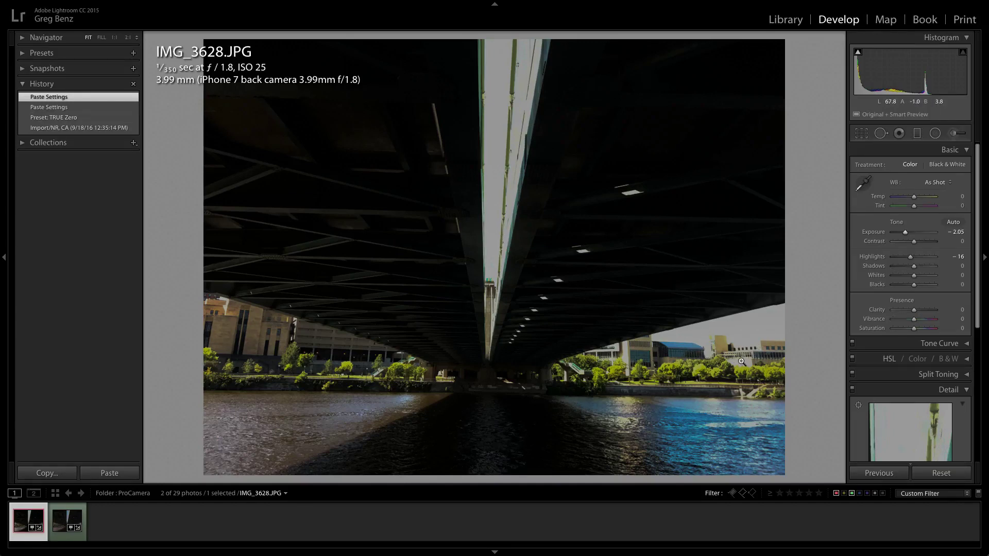
# - Reset Exposure to 0 on IMG_3627.DNG and transfer the reset settings to IMG_3628.JPG
pyautogui.press('Right')
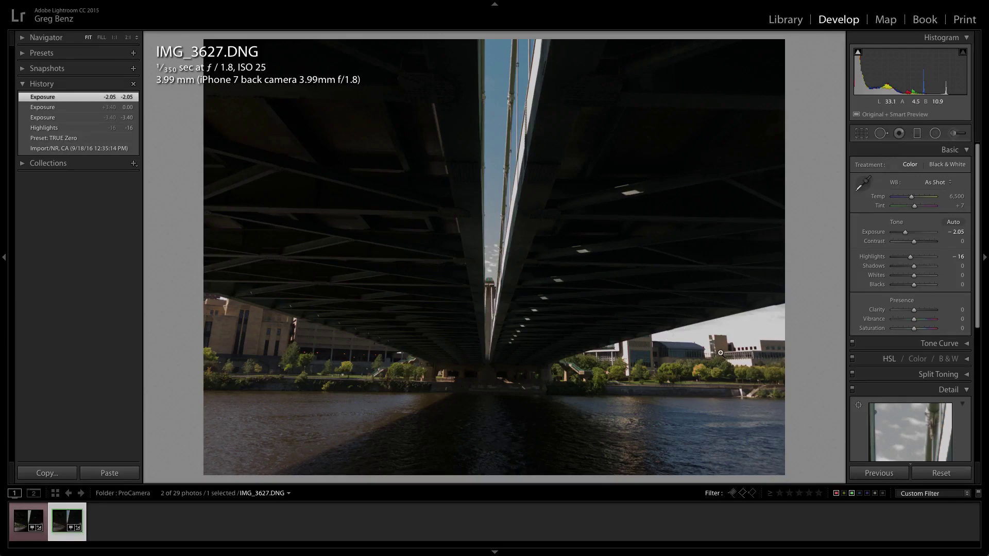
pyautogui.doubleClick(906, 233)
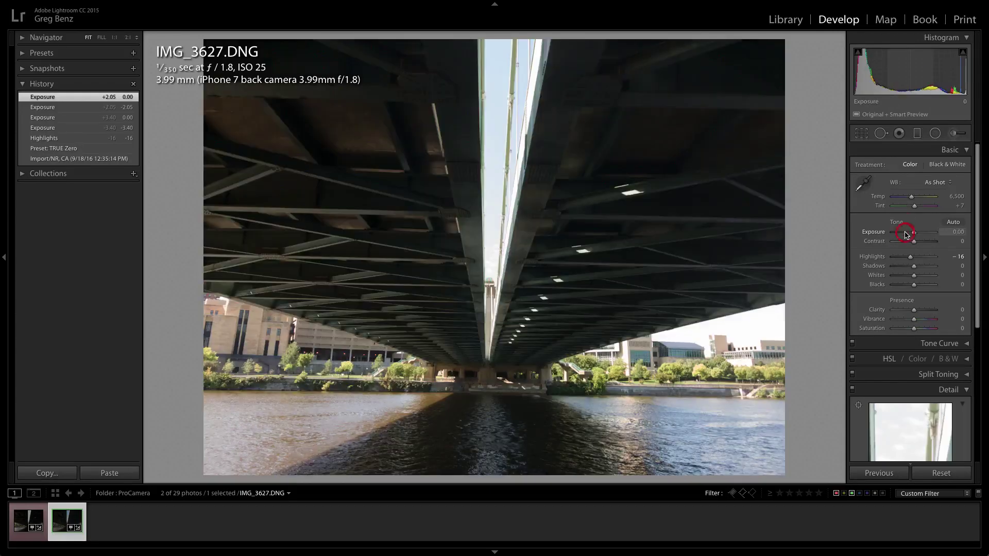
pyautogui.press('super+c')
pyautogui.press('super+Return')
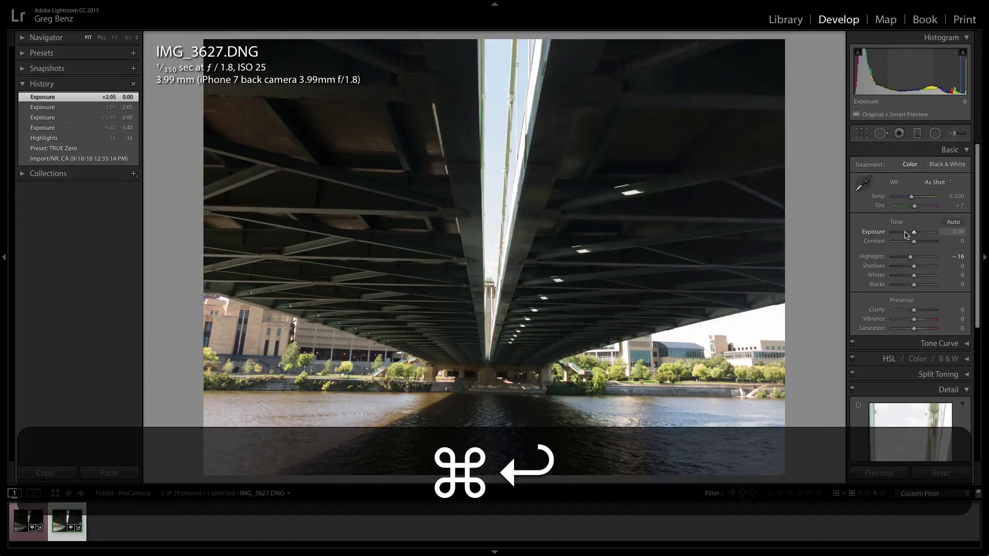
pyautogui.press('Left')
pyautogui.press('super+v')
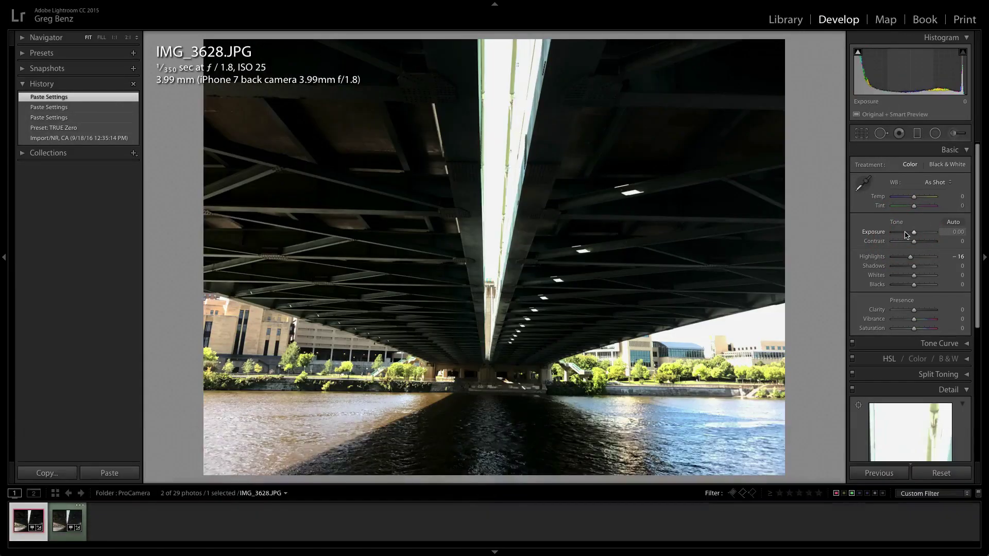
# - Raise Exposure to +0.70 on IMG_3627.DNG and paste its develop settings onto IMG_3628.JPG
pyautogui.press('Right')
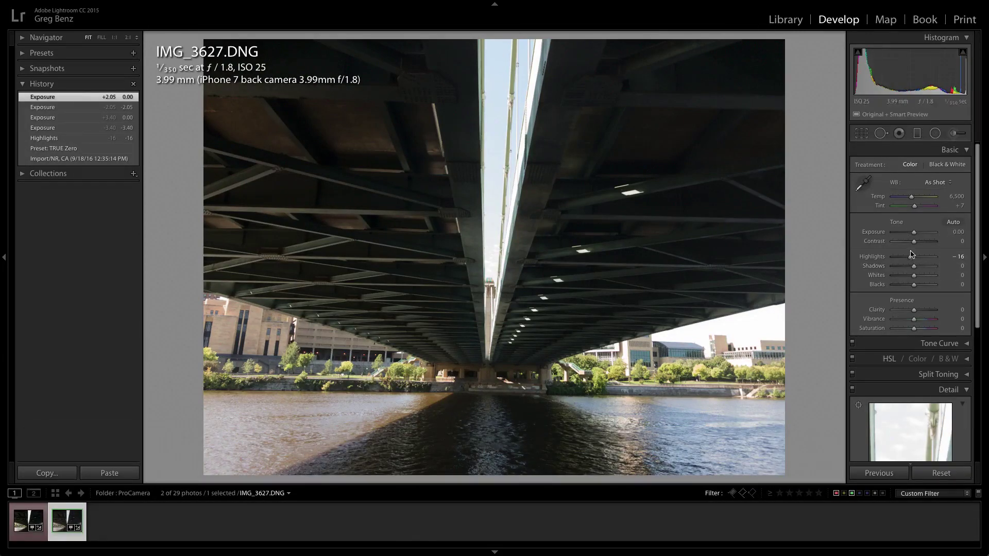
pyautogui.moveTo(914, 235); pyautogui.dragTo(917, 235)
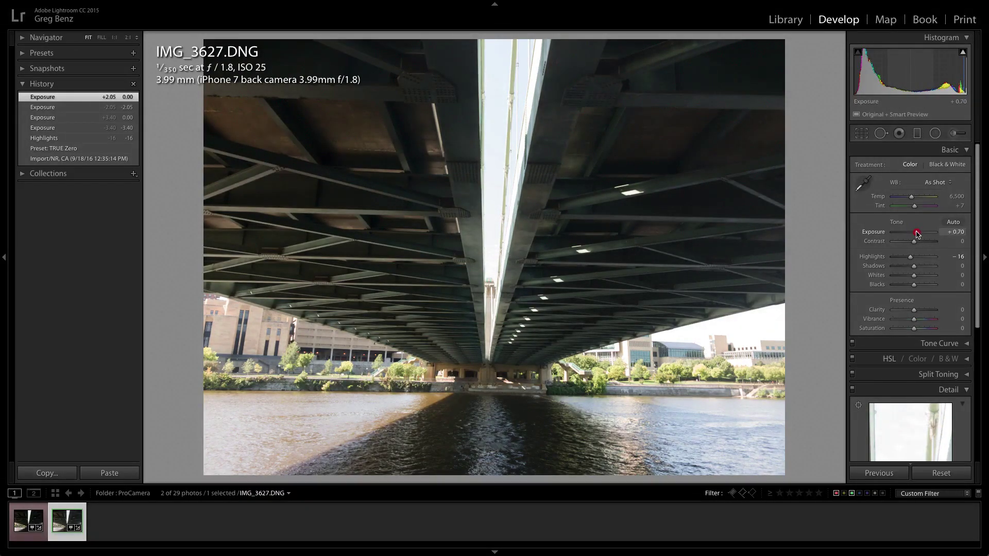
pyautogui.moveTo(916, 235); pyautogui.dragTo(916, 234)
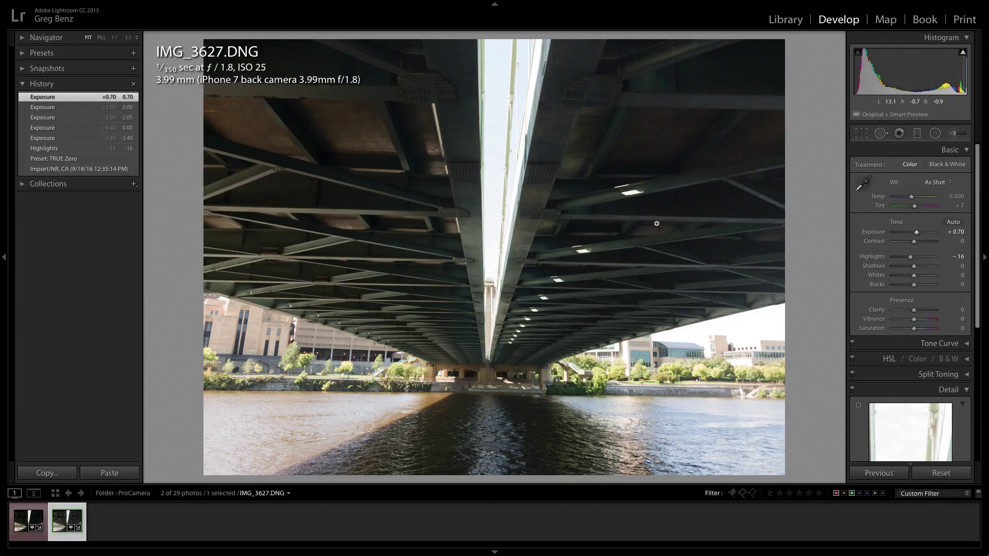
pyautogui.press('super+c')
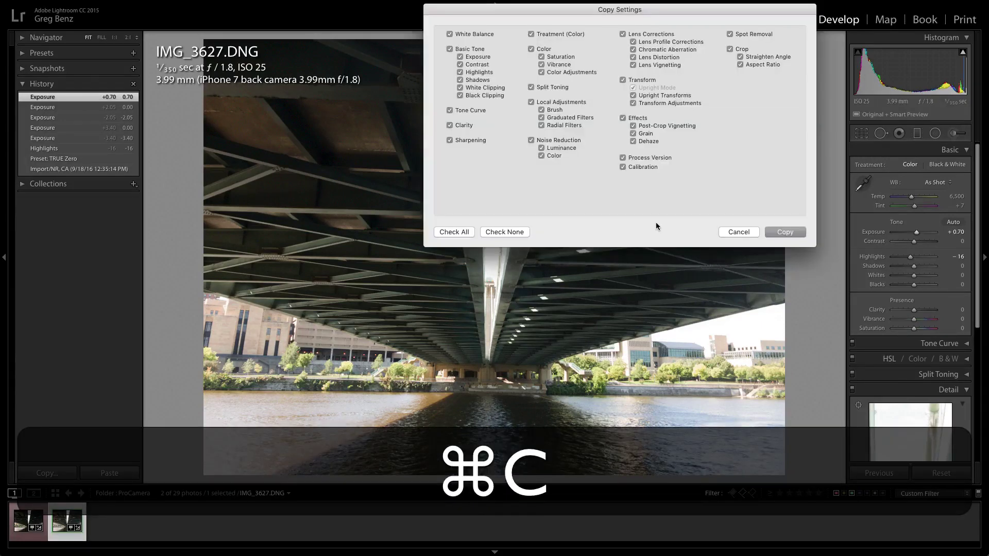
pyautogui.press('Return')
pyautogui.press('Left')
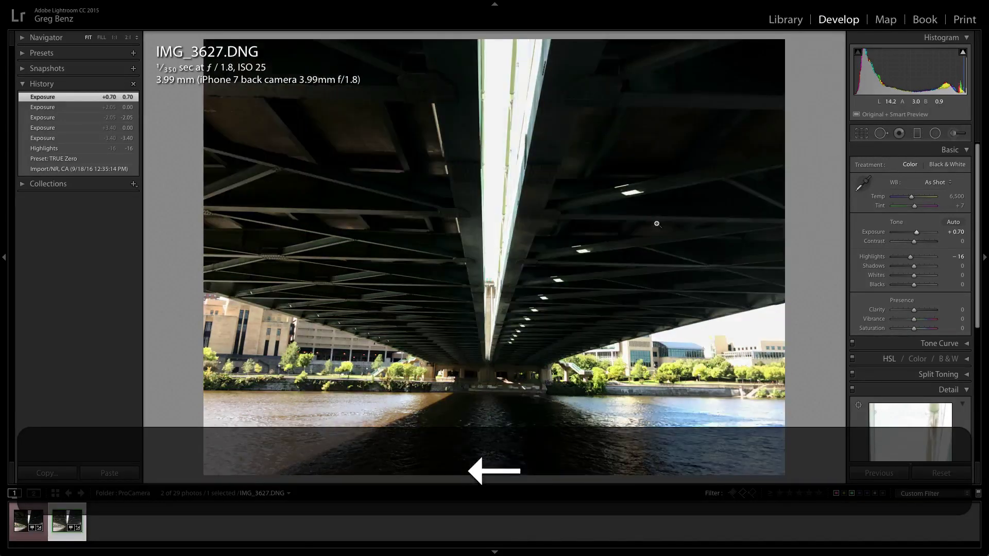
pyautogui.press('super+v')
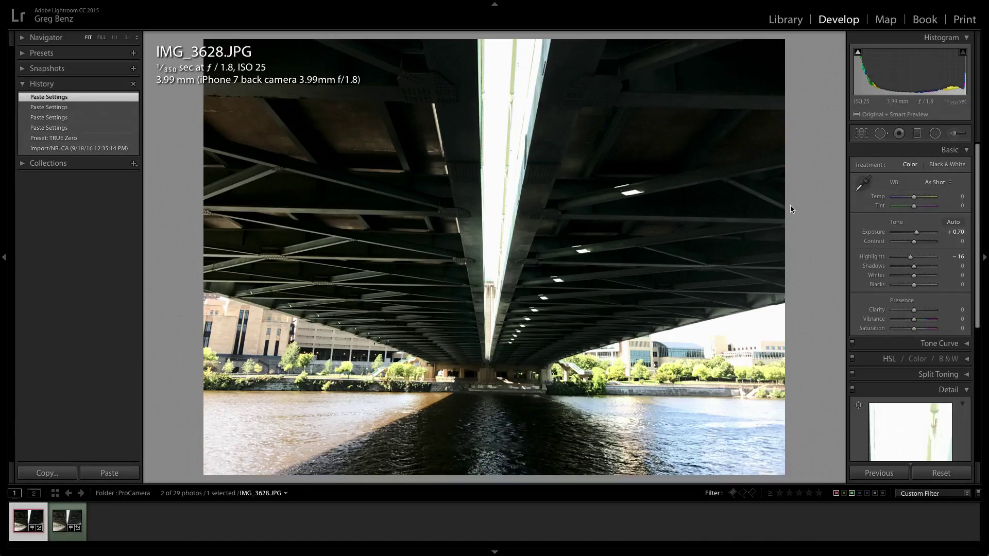
# - Compare the shadow detail of the brightened DNG and JPG bridge photos by switching between them
pyautogui.press('Right')
pyautogui.press('Left')
pyautogui.press('Right')
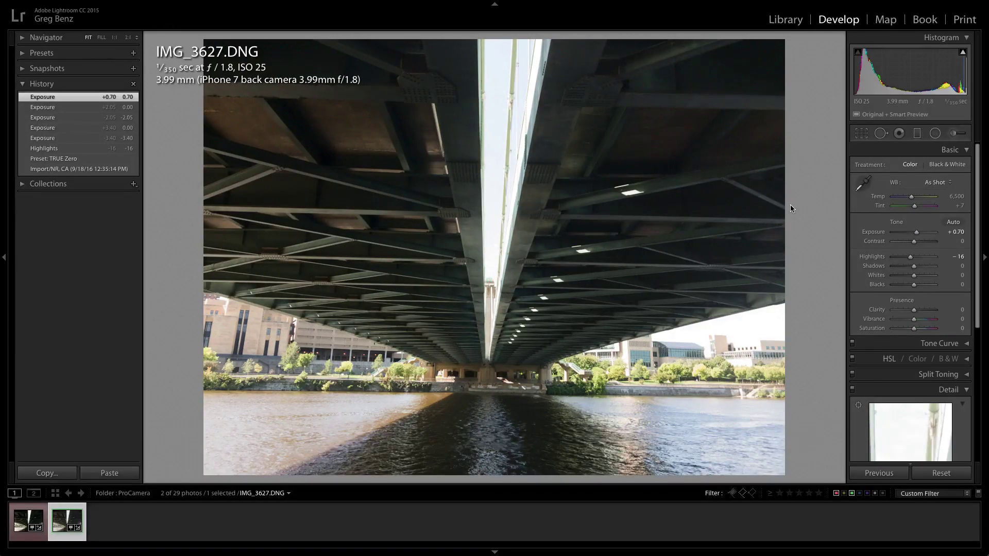
# - Set Exposure to +1.65 and Shadows to +23 on IMG_3628.JPG
pyautogui.press('Left')
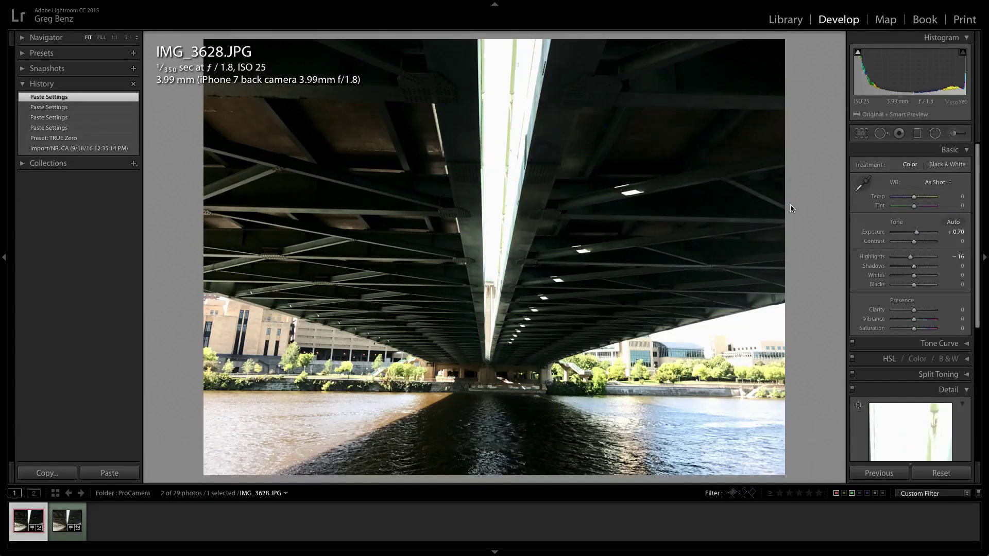
pyautogui.moveTo(917, 235); pyautogui.dragTo(919, 268)
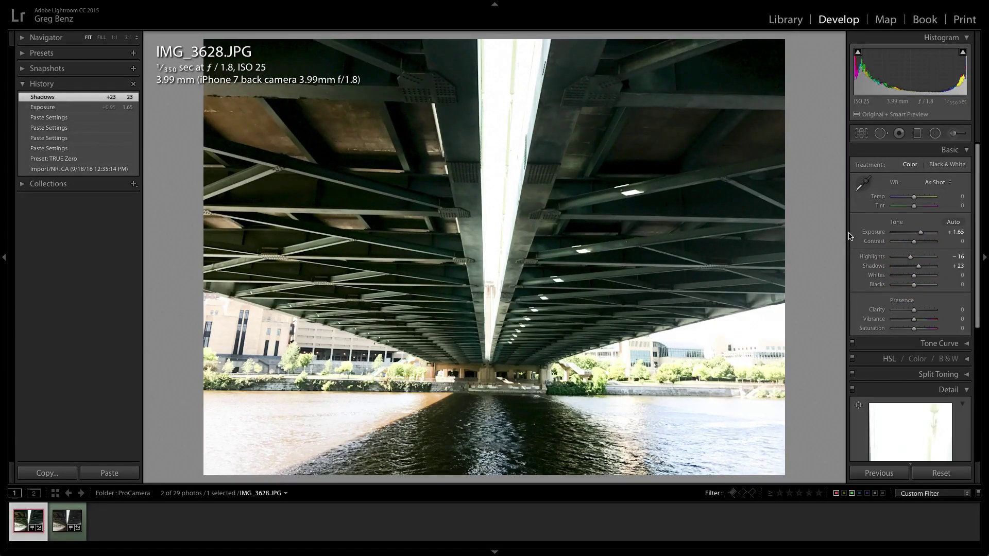
# - Copy the develop settings of IMG_3628.JPG and paste them onto IMG_3627.DNG
pyautogui.press('super+c')
pyautogui.press('super+Return')
pyautogui.press('Right')
pyautogui.press('super+v')
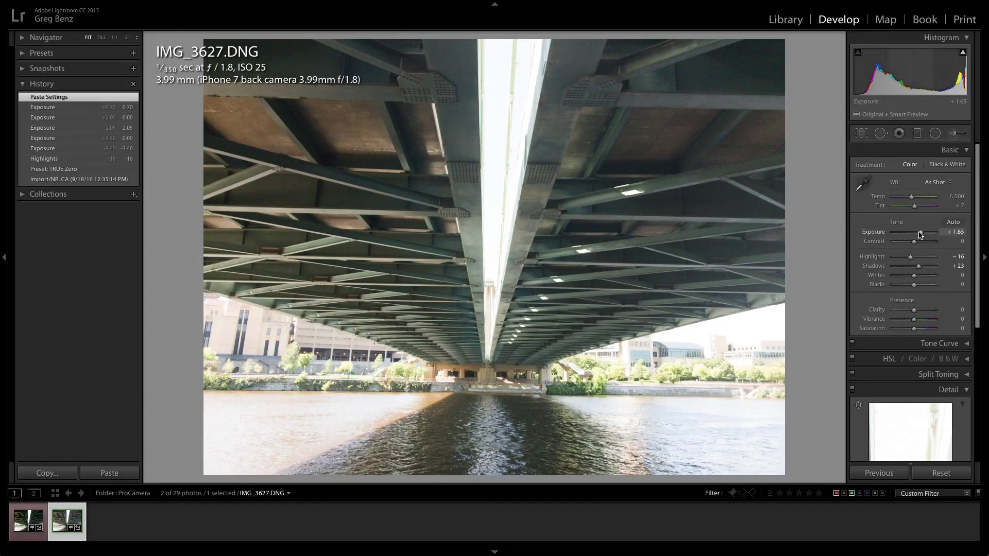
# - Lower Exposure to +1.05 and reset Shadows to 0 on IMG_3627.DNG
pyautogui.moveTo(922, 234); pyautogui.dragTo(920, 234)
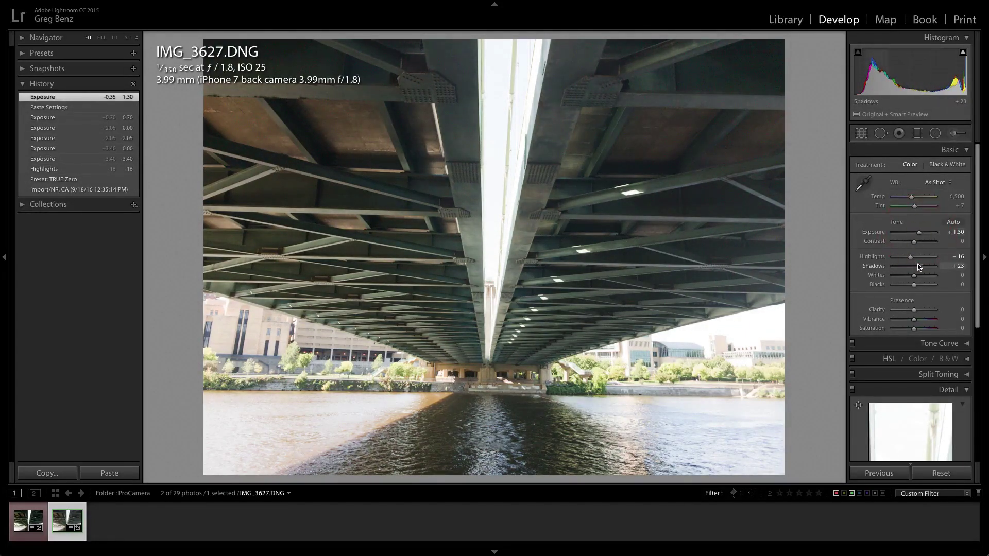
pyautogui.doubleClick(919, 267)
pyautogui.moveTo(919, 234); pyautogui.dragTo(920, 234)
pyautogui.moveTo(920, 234); pyautogui.dragTo(918, 233)
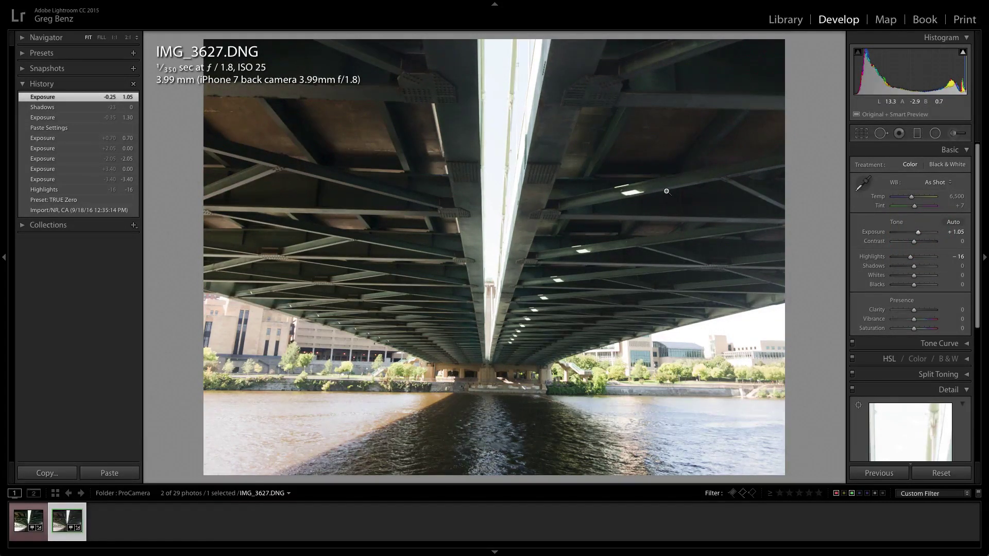
# - Compare the DNG against the JPG, and set Shadows to -9 and Contrast to +23 on IMG_3627.DNG
pyautogui.press('Left')
pyautogui.press('Right')
pyautogui.press('Left')
pyautogui.press('Right')
pyautogui.moveTo(913, 269); pyautogui.dragTo(920, 244)
# - Check the JPG against the DNG, and set Exposure to +1.15 and Shadows to +36 on IMG_3628.JPG
pyautogui.press('Left')
pyautogui.press('Right')
pyautogui.press('Left')
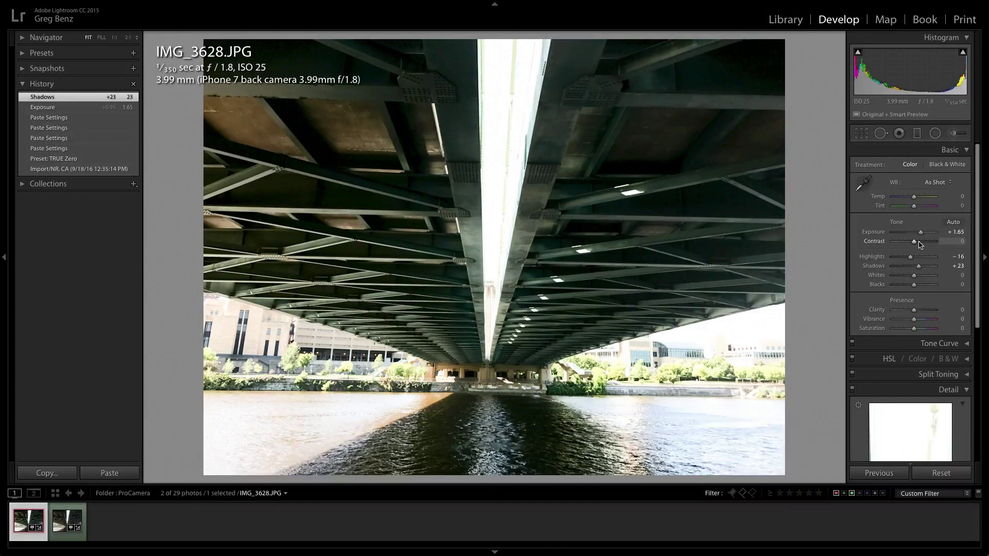
pyautogui.moveTo(921, 232); pyautogui.dragTo(919, 234)
pyautogui.moveTo(920, 268); pyautogui.dragTo(921, 268)
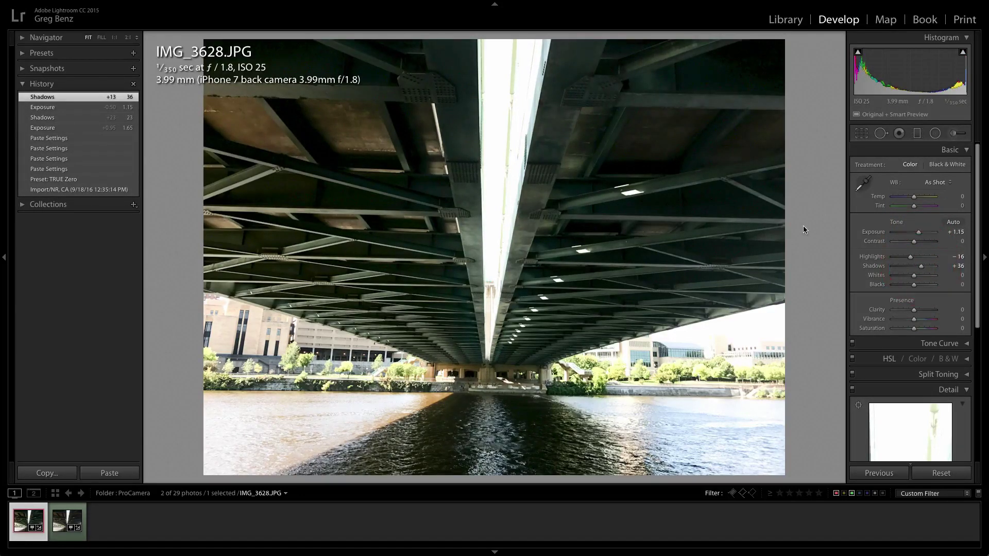
# - Compare the matched DNG and JPG bridge photos at full view by switching between them
pyautogui.press('Right')
pyautogui.press('Left')
pyautogui.press('Right')
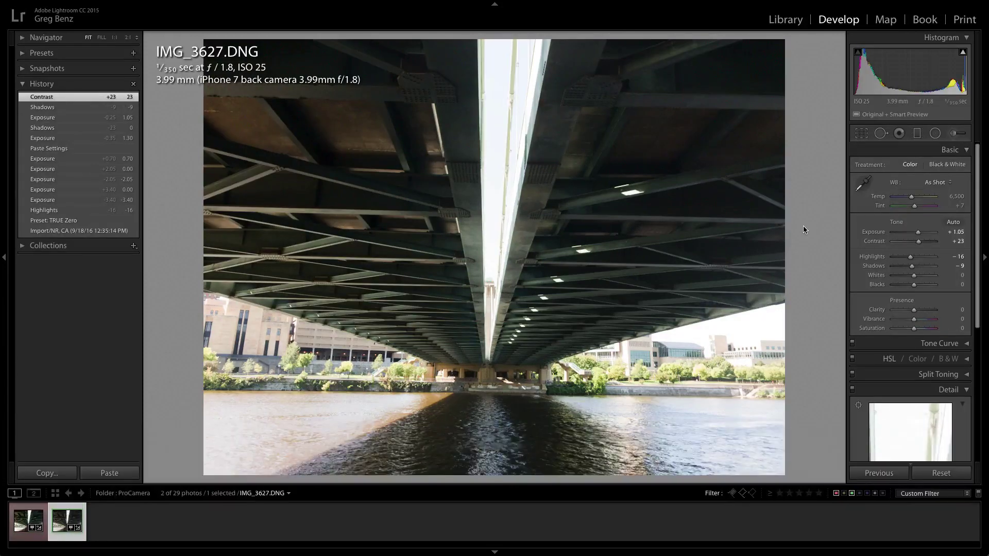
pyautogui.press('Left')
pyautogui.press('Right')
pyautogui.press('Left')
pyautogui.press('Right')
pyautogui.press('Left')
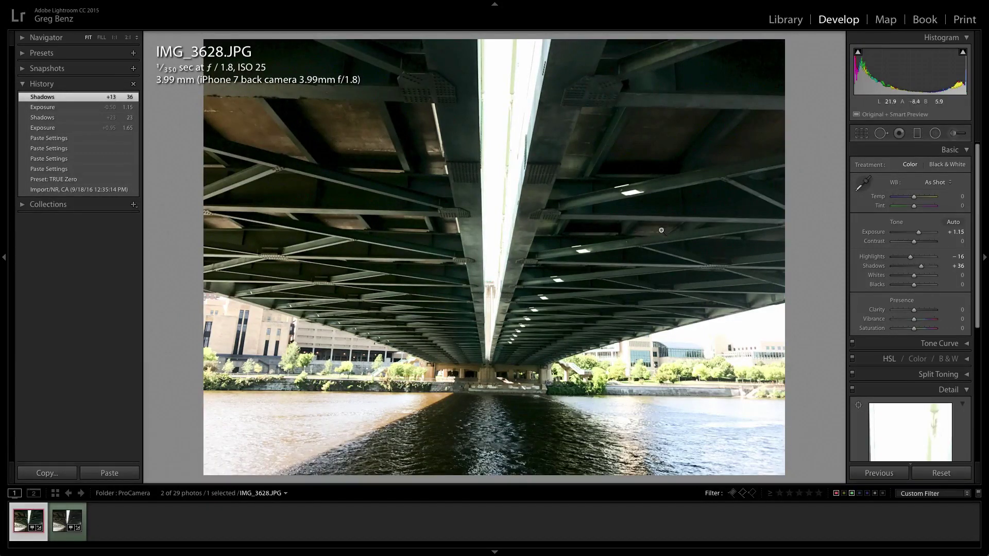
# - Compare noise and detail in the dark bridge underside at 1:1 between IMG_3628.JPG and IMG_3627.DNG
pyautogui.click(635, 169)
pyautogui.moveTo(629, 176); pyautogui.dragTo(545, 333)
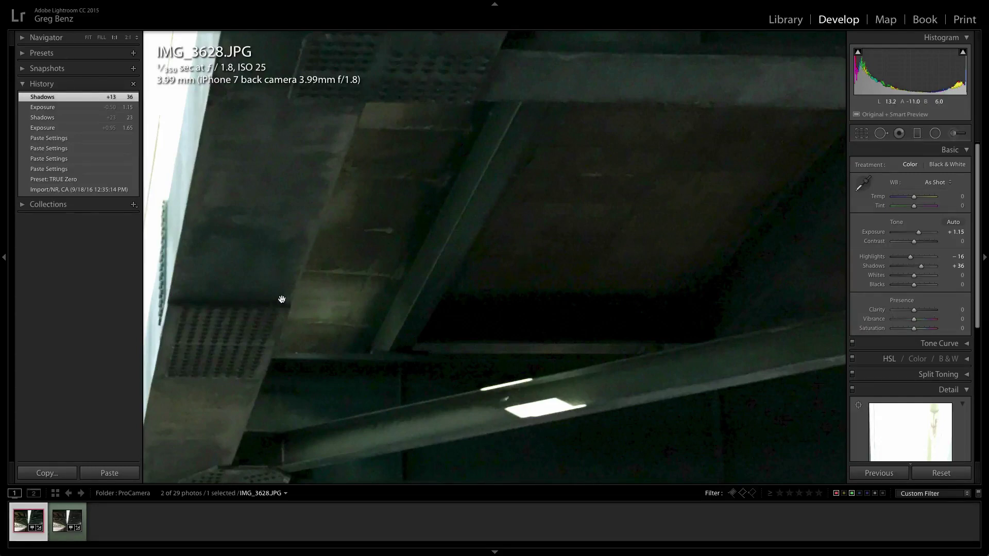
pyautogui.press('Right')
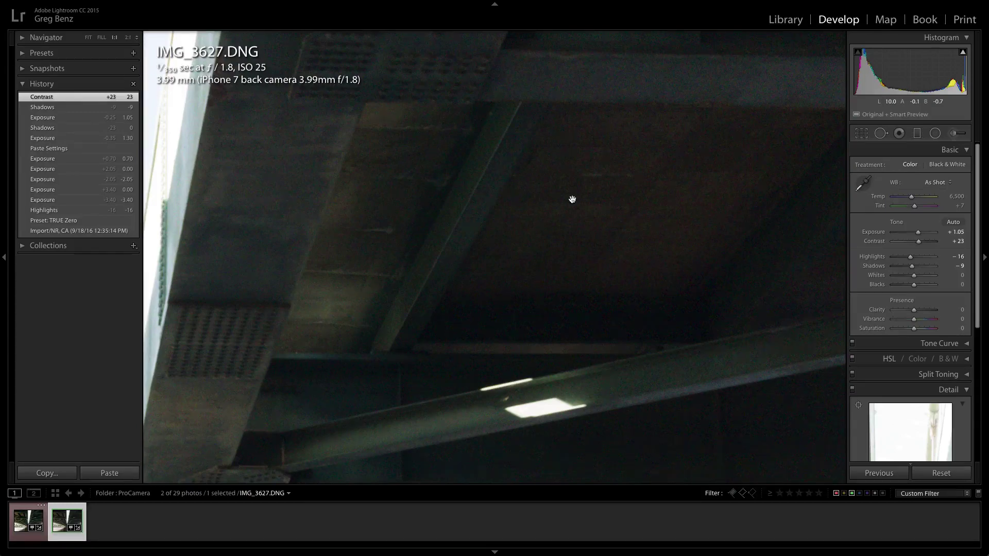
pyautogui.press('Left')
pyautogui.press('Right')
pyautogui.press('Left')
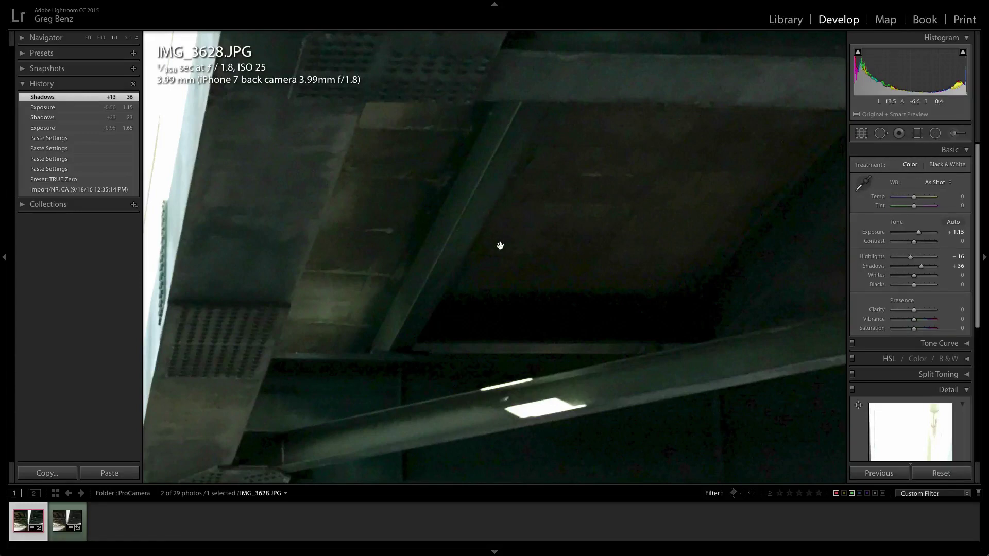
pyautogui.press('Right')
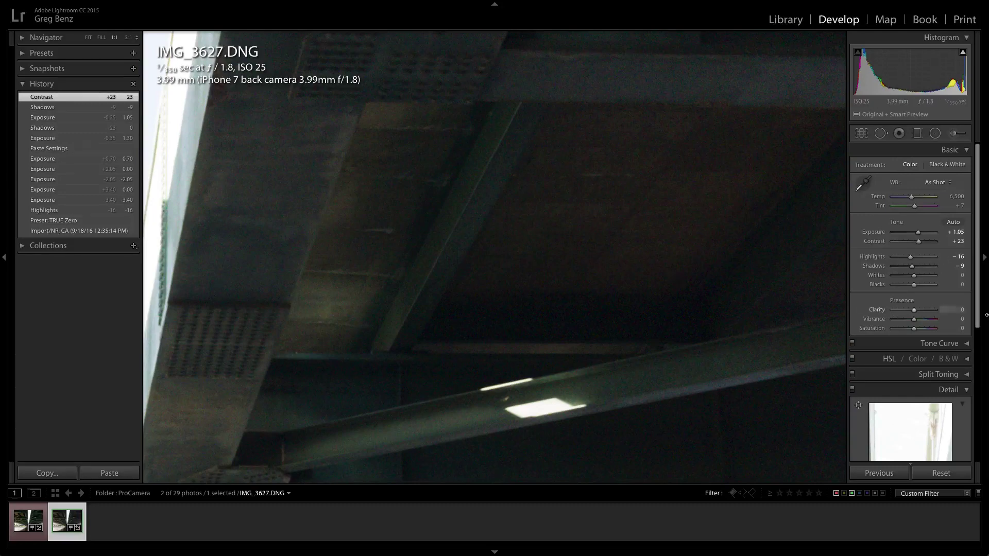
# - Try Color noise reduction at 100 on IMG_3627.DNG, reset it to 0, and try Luminance noise reduction at 100
pyautogui.moveTo(978, 302); pyautogui.dragTo(984, 435)
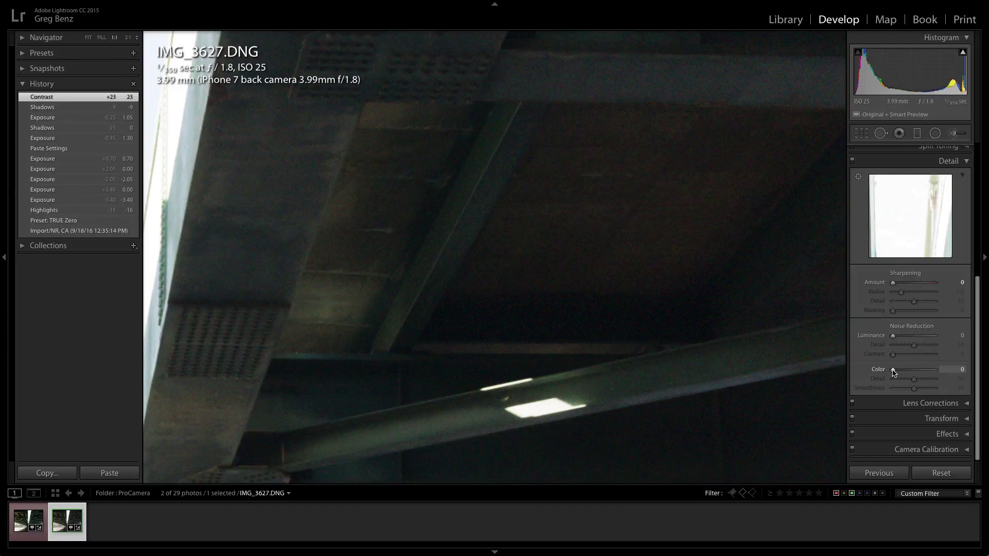
pyautogui.moveTo(893, 372); pyautogui.dragTo(943, 372)
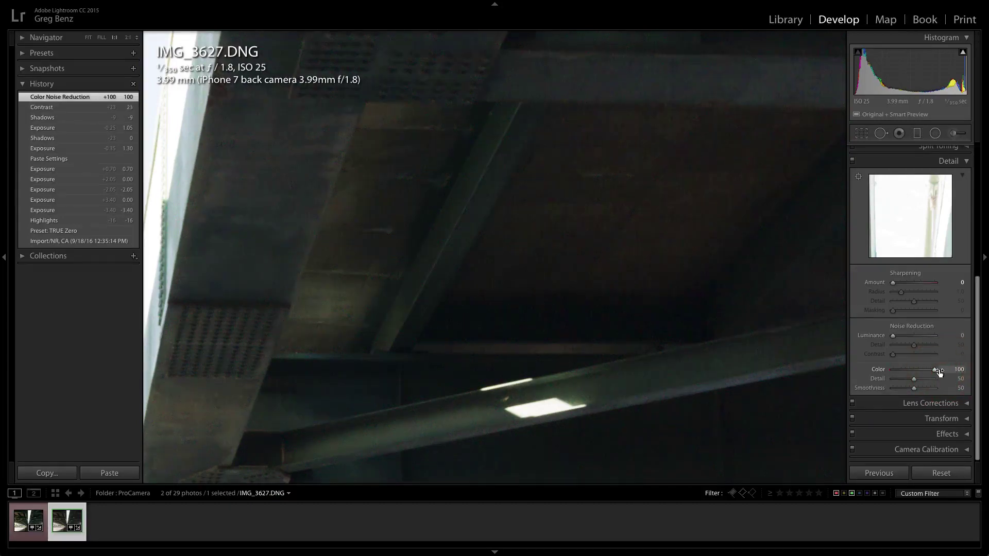
pyautogui.moveTo(934, 374); pyautogui.dragTo(861, 370)
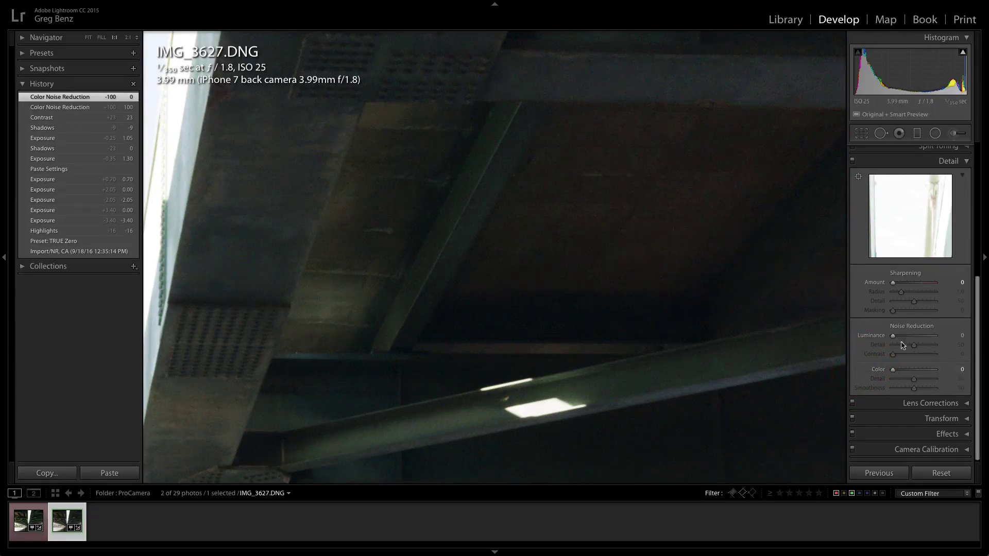
pyautogui.moveTo(894, 338); pyautogui.dragTo(953, 339)
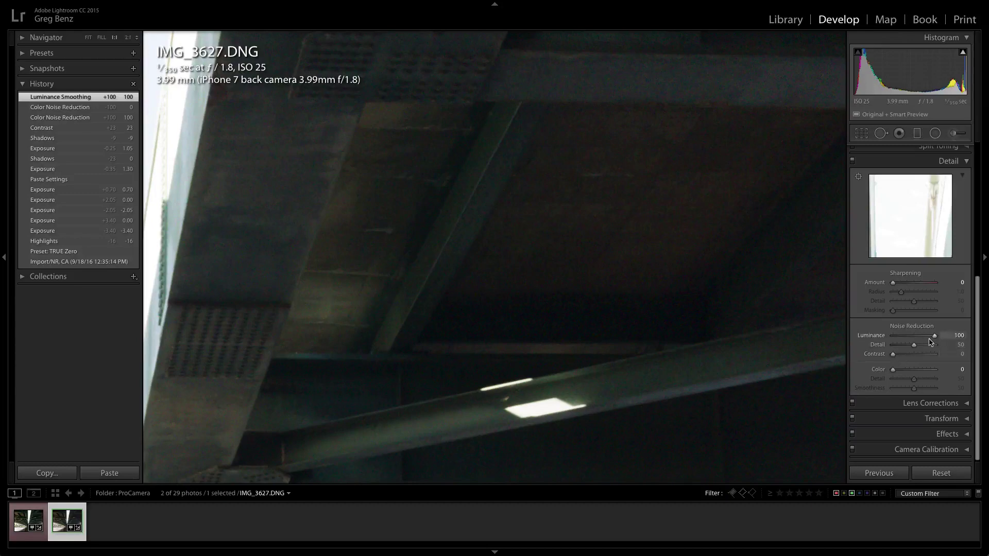
# - Set Luminance noise reduction to 0 and Color to 100 on IMG_3627.DNG, and compare the noise with the JPG
pyautogui.moveTo(936, 338); pyautogui.dragTo(945, 371)
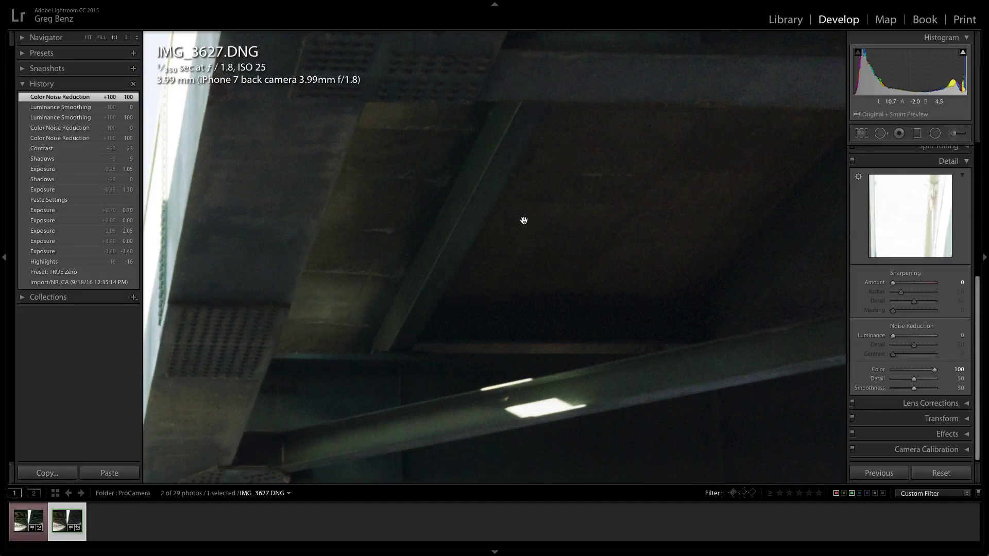
pyautogui.press('Left')
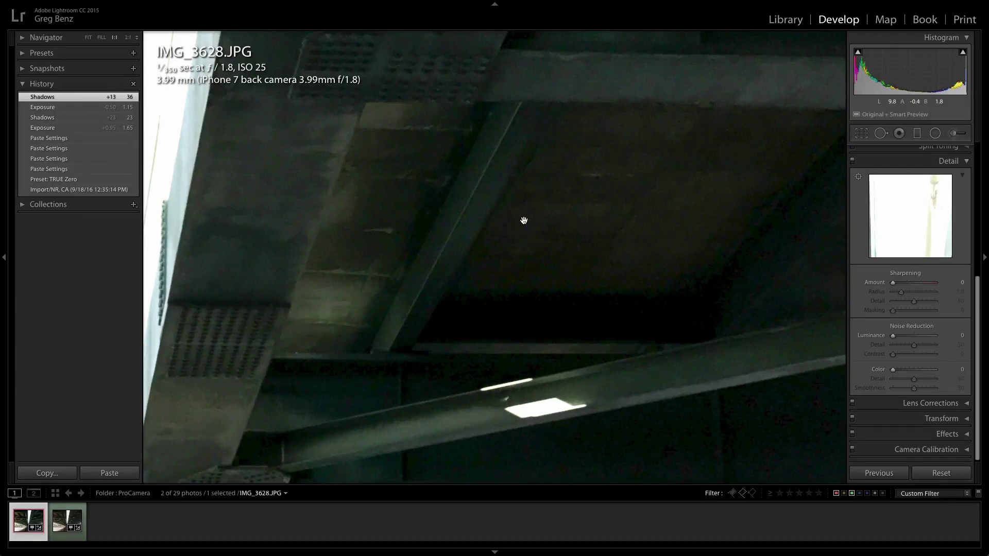
pyautogui.press('Right')
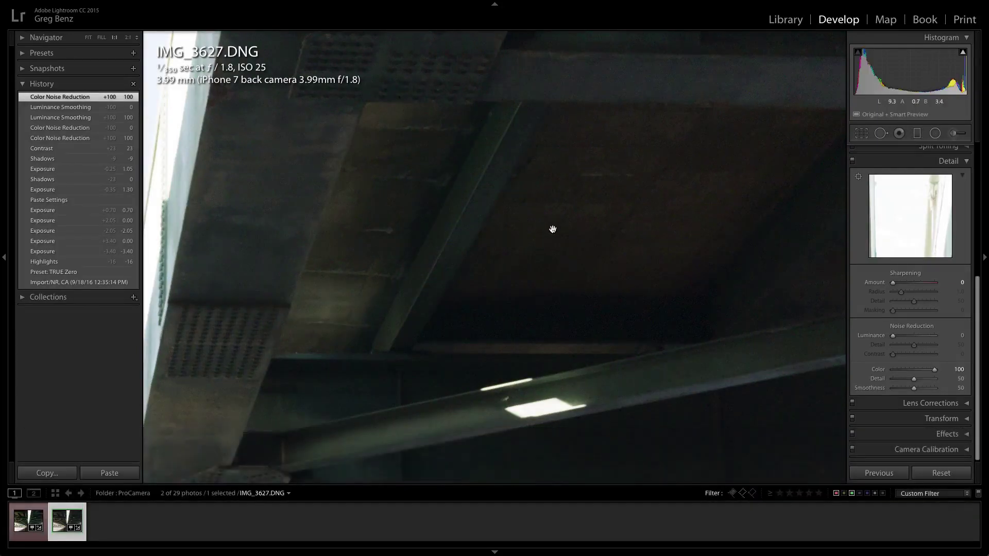
# - Test Luminance noise reduction at 79, 63 and 0 on IMG_3627.DNG, and settle on 52
pyautogui.moveTo(893, 338); pyautogui.dragTo(925, 338)
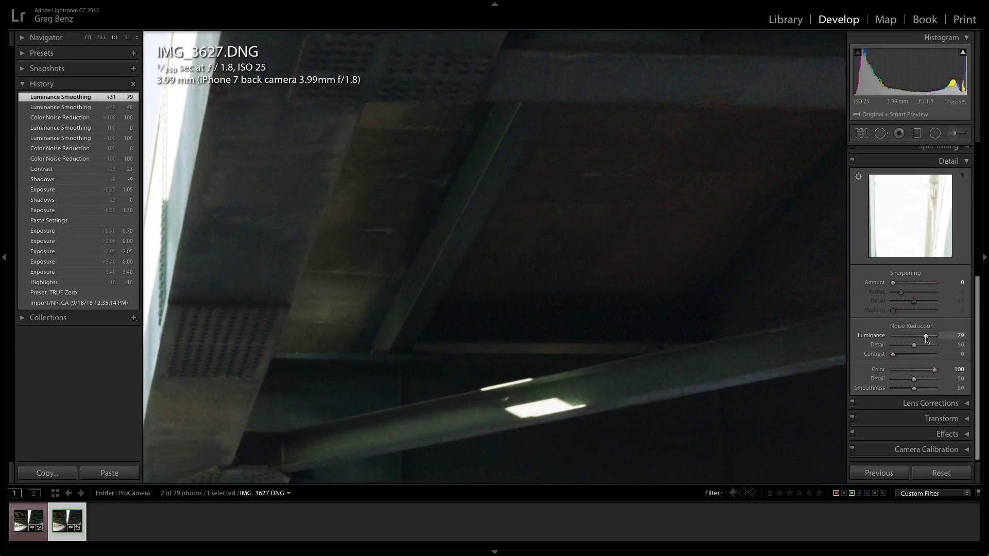
pyautogui.moveTo(926, 338)
pyautogui.mouseDown()
pyautogui.moveTo(941, 338)
pyautogui.moveTo(919, 338)
pyautogui.mouseUp()
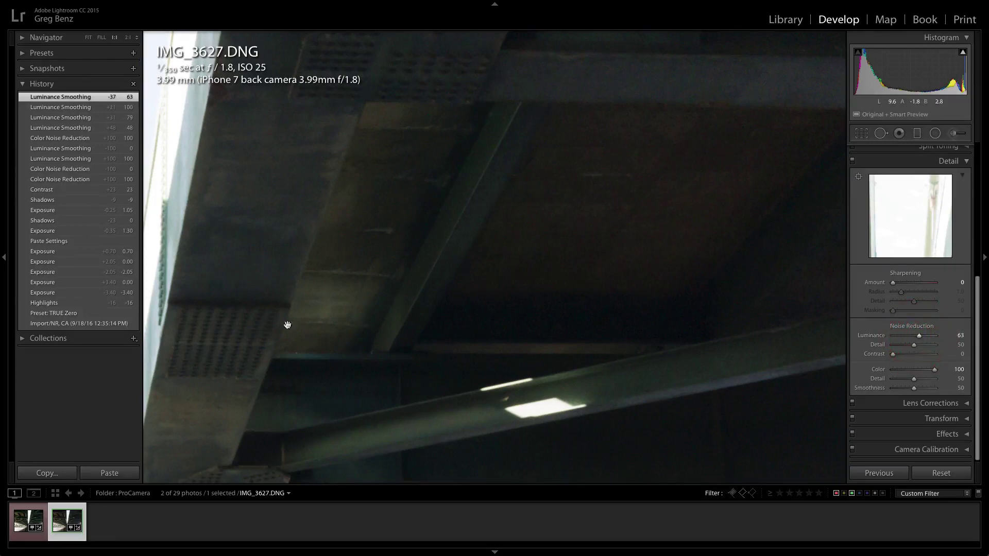
pyautogui.doubleClick(920, 337)
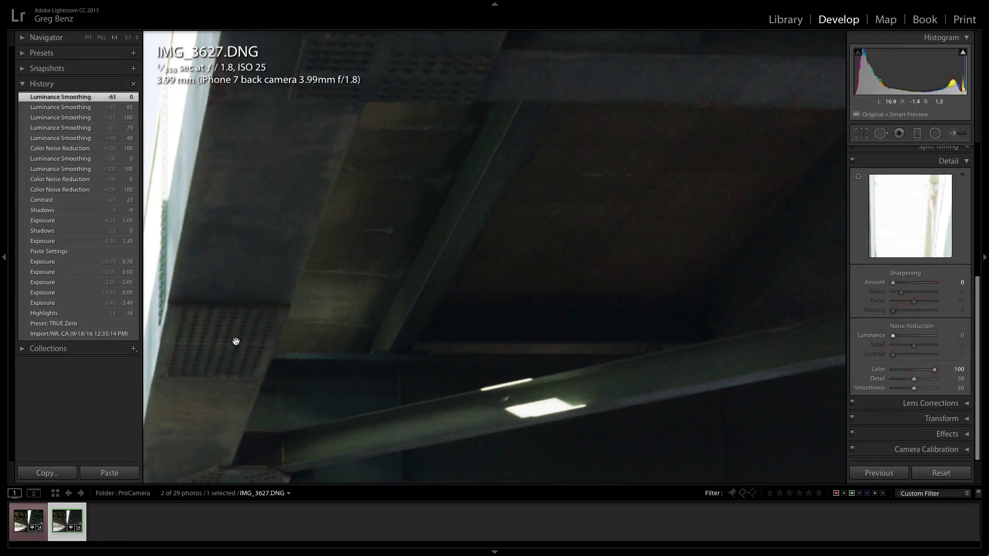
pyautogui.moveTo(897, 336); pyautogui.dragTo(915, 338)
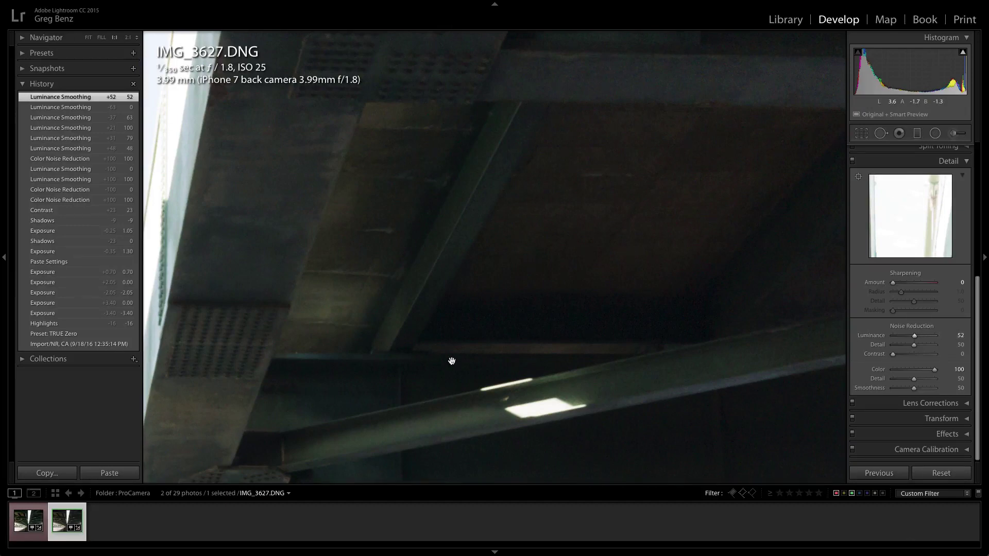
# - Compare IMG_3627.DNG with its Detail adjustments off and on, and against IMG_3628.JPG at 1:1 and full view
pyautogui.click(852, 162)
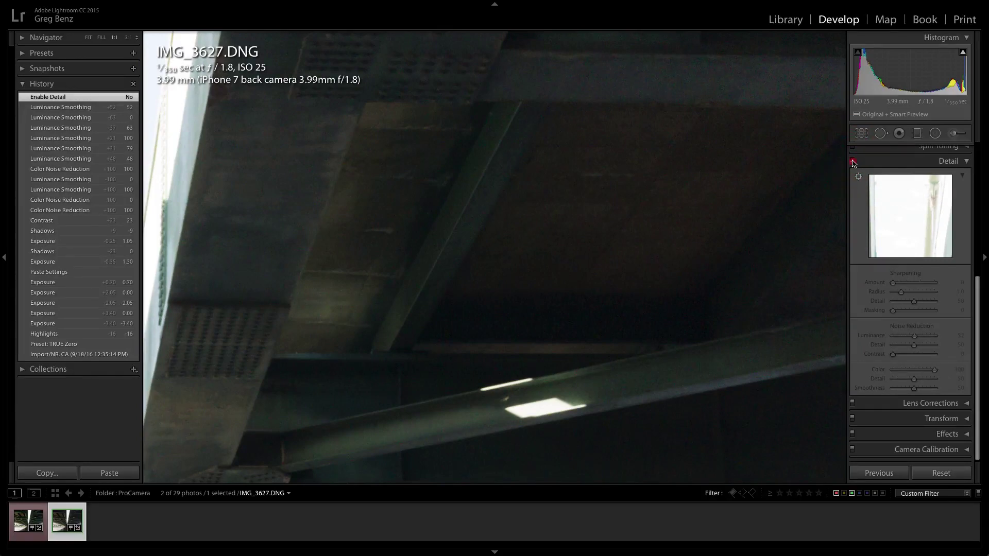
pyautogui.click(852, 162)
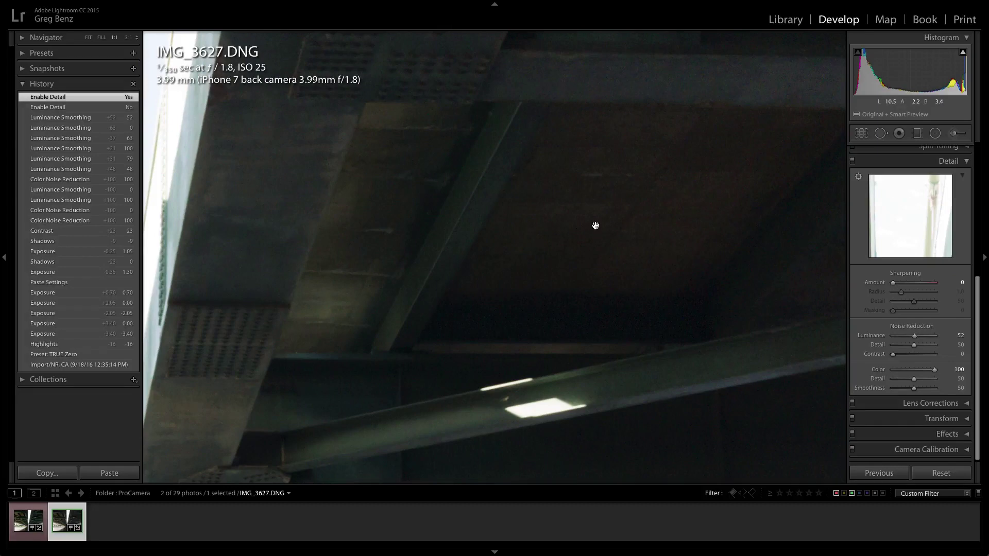
pyautogui.press('Left')
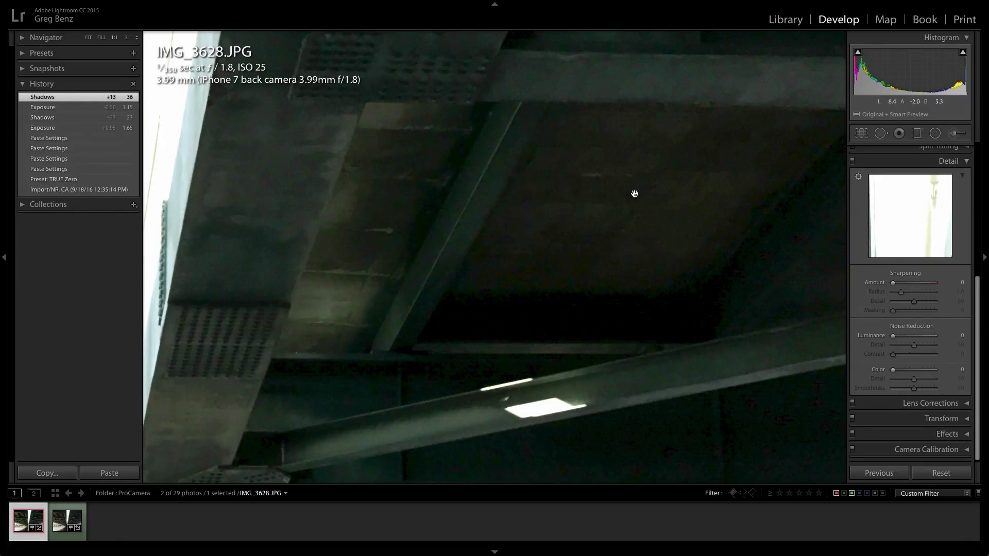
pyautogui.moveTo(635, 194); pyautogui.dragTo(628, 202)
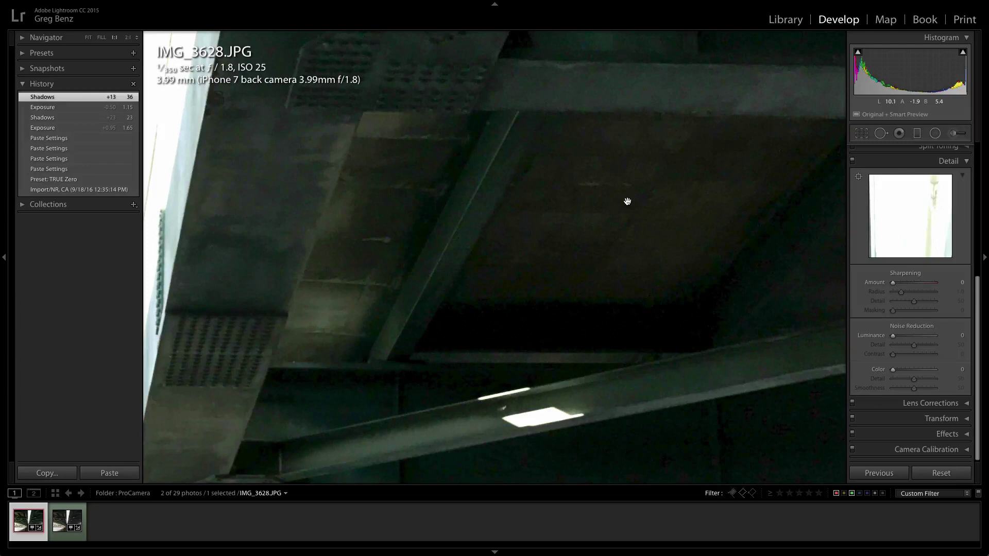
pyautogui.click(561, 236)
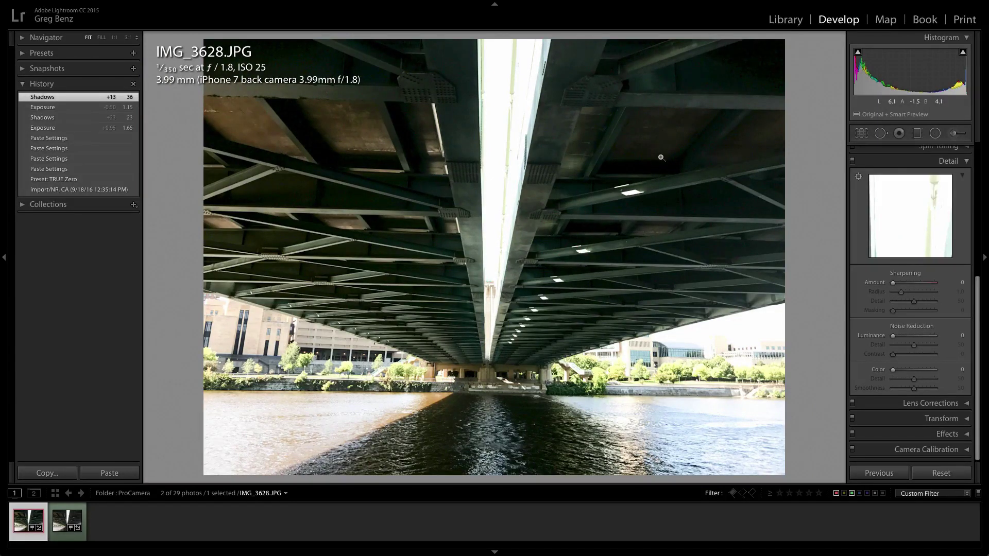
pyautogui.press('Right')
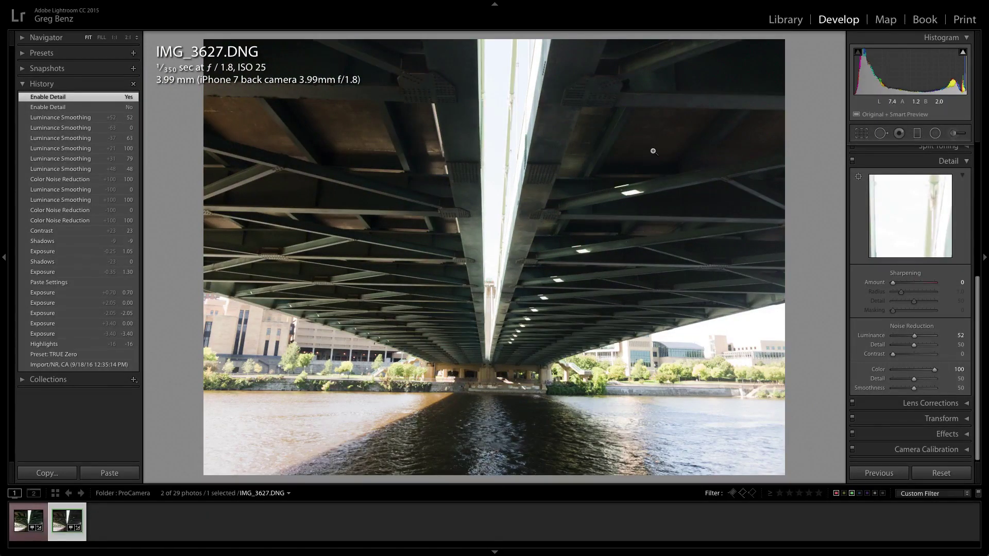